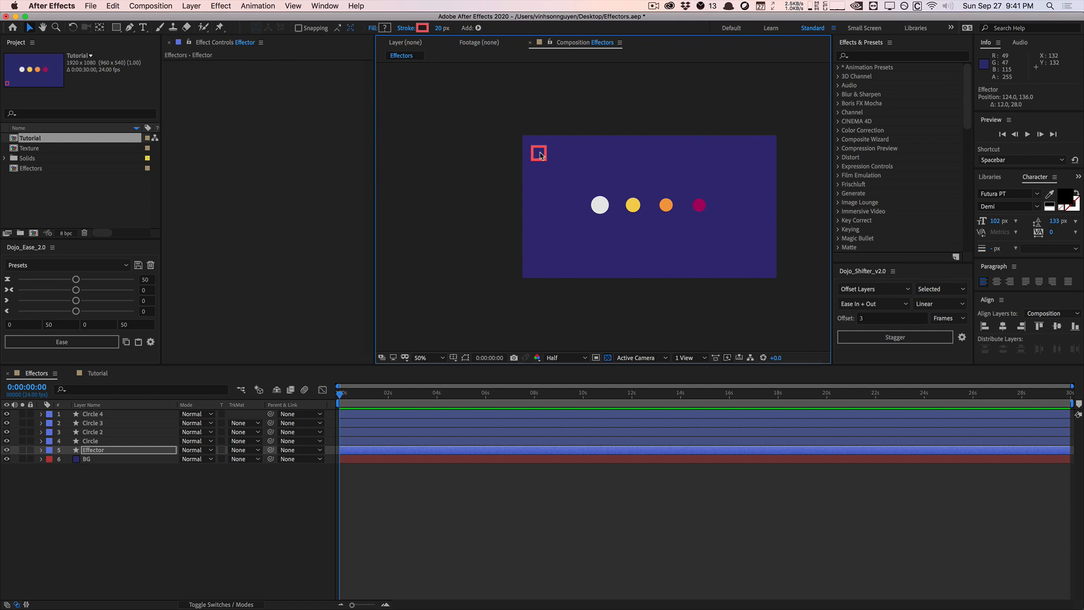
Move the Effector square past the row of circles and back to its start to preview how their sizes respond
drag(541, 156, 540, 210)
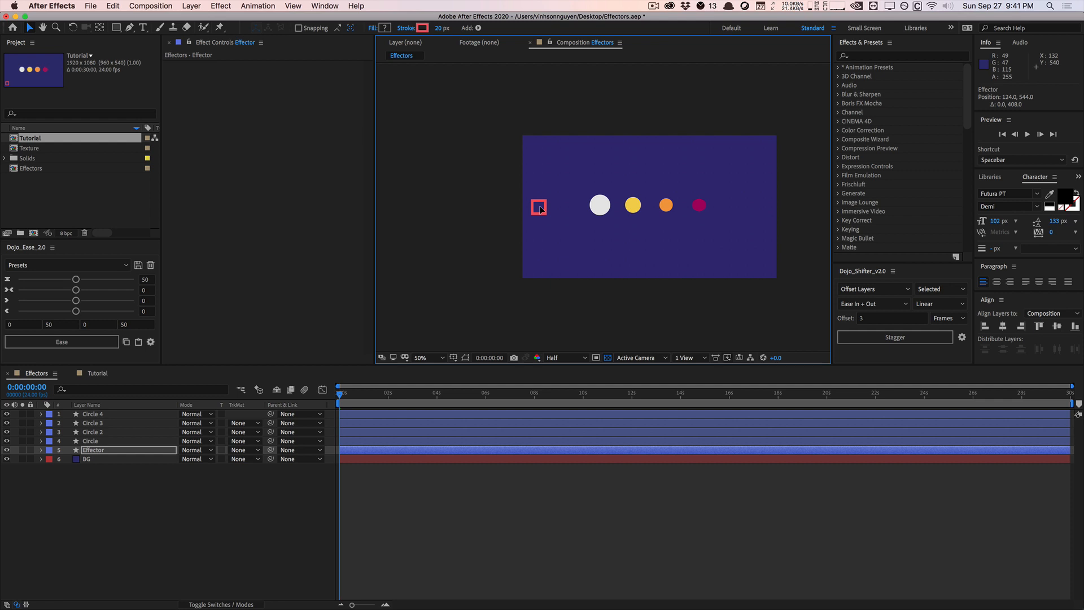
mouse_move(540, 210)
mouse_down()
mouse_move(759, 211)
mouse_move(542, 205)
mouse_up()
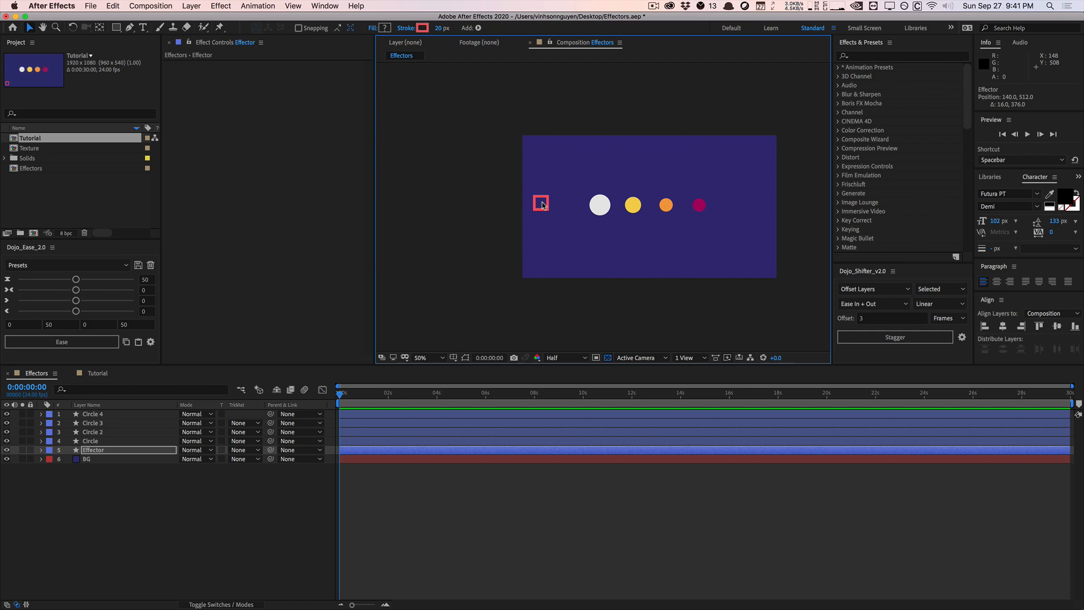
drag(542, 205, 748, 208)
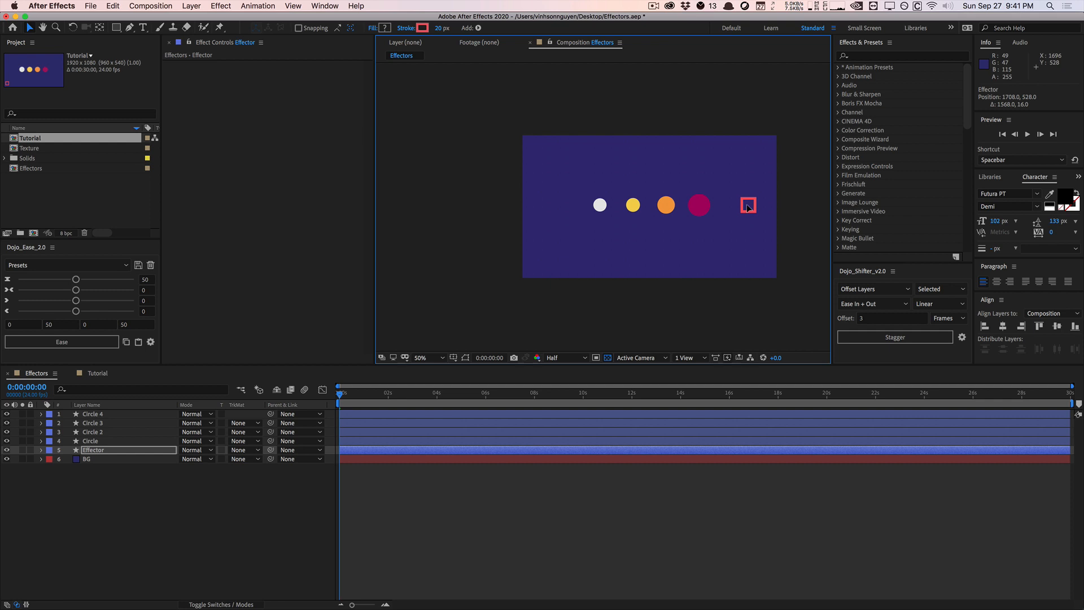
drag(748, 208, 540, 208)
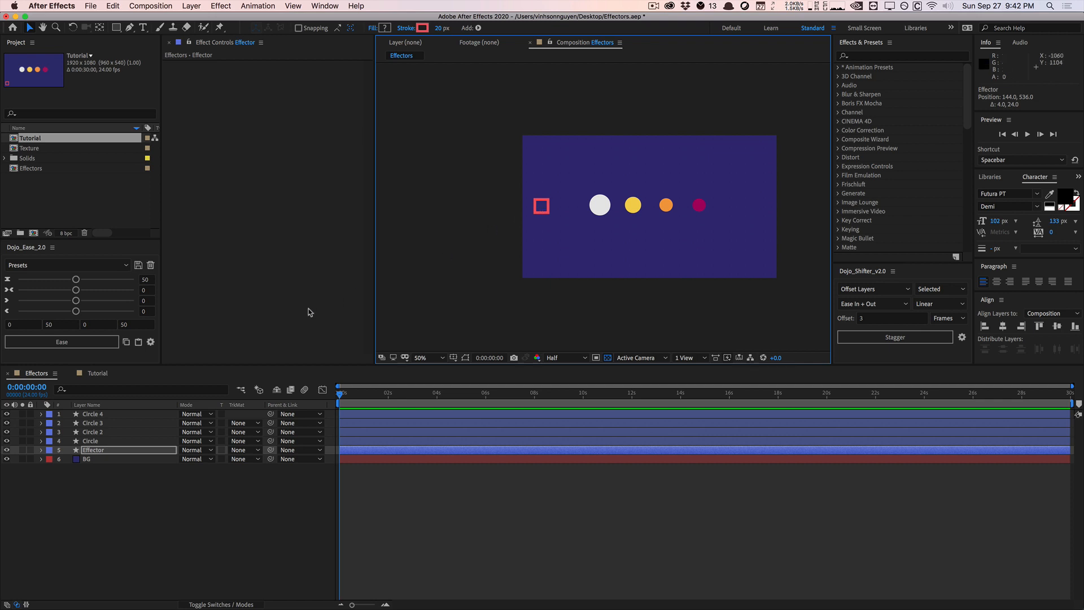
Open the Tutorial composition and hide Circle 2, Circle 3 and Circle 4, keeping only the first Circle layer visible
click(116, 374)
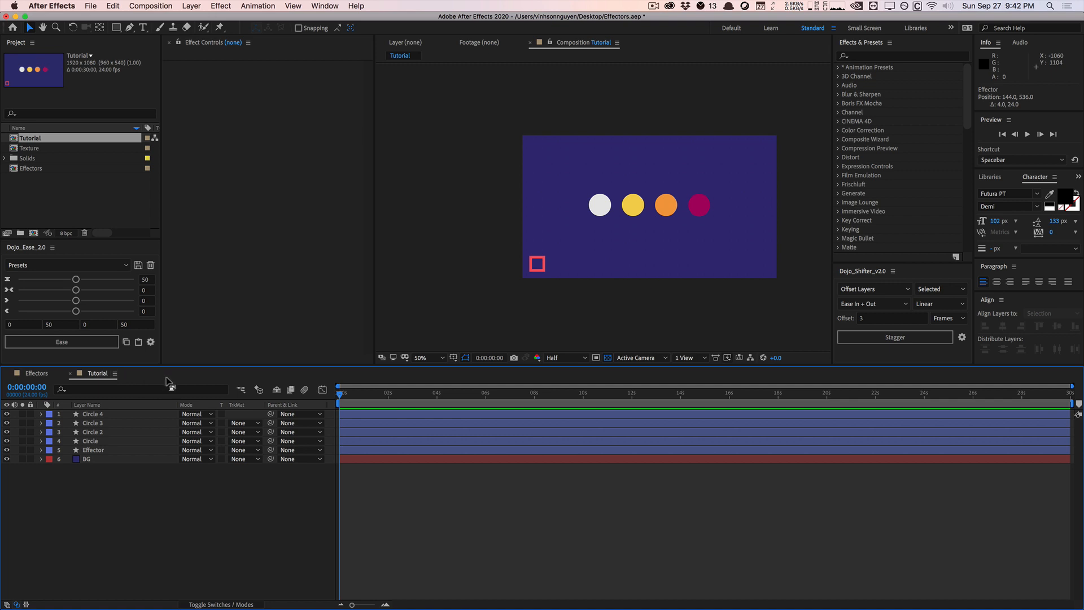
drag(7, 414, 9, 441)
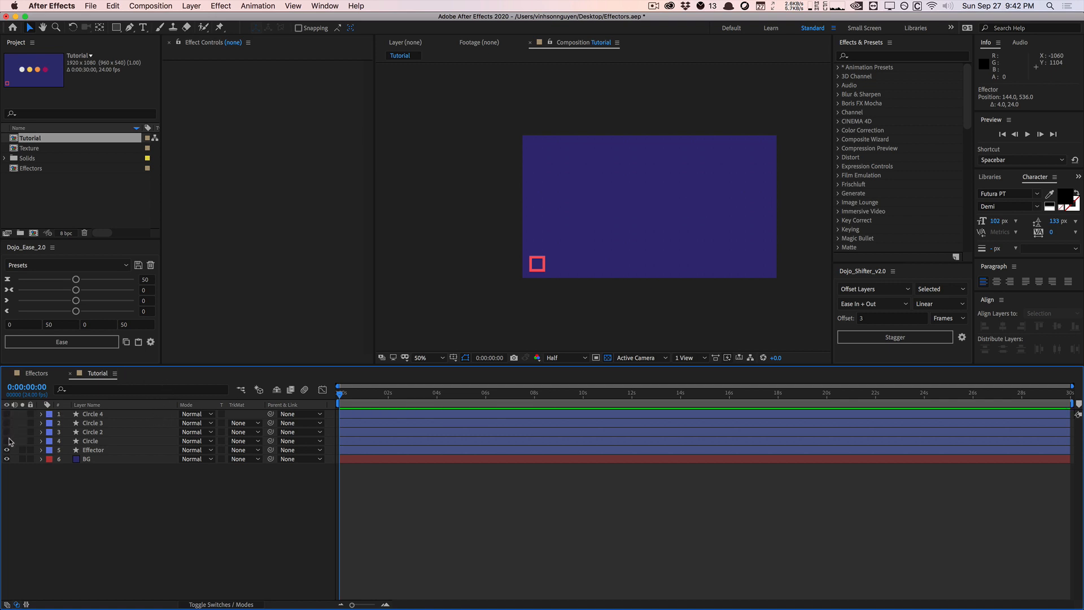
click(7, 441)
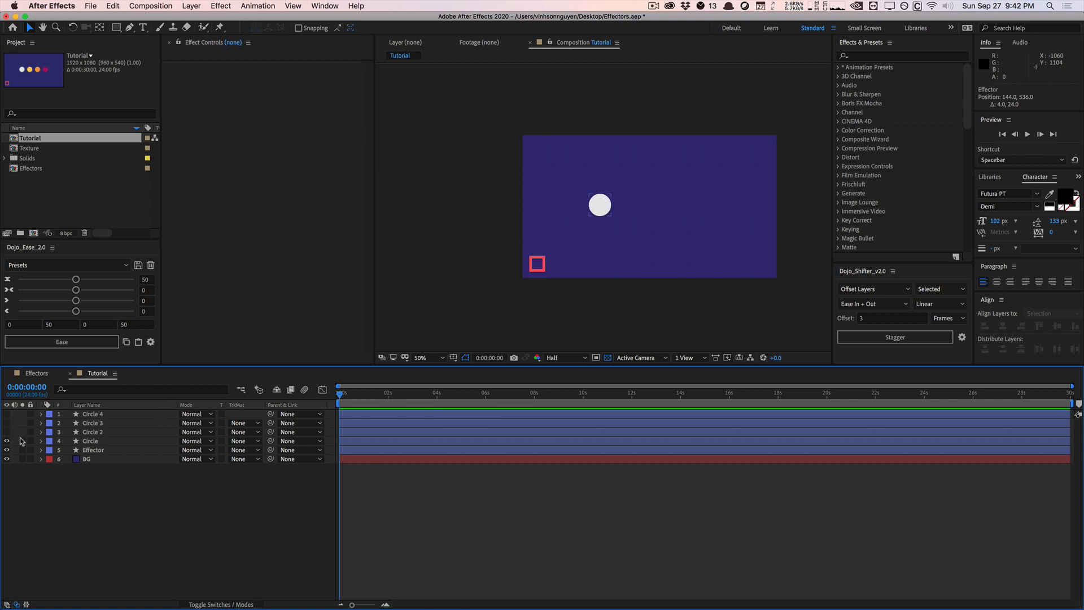
Move the Effector square close to the white circle, to about position 412, 672
click(116, 450)
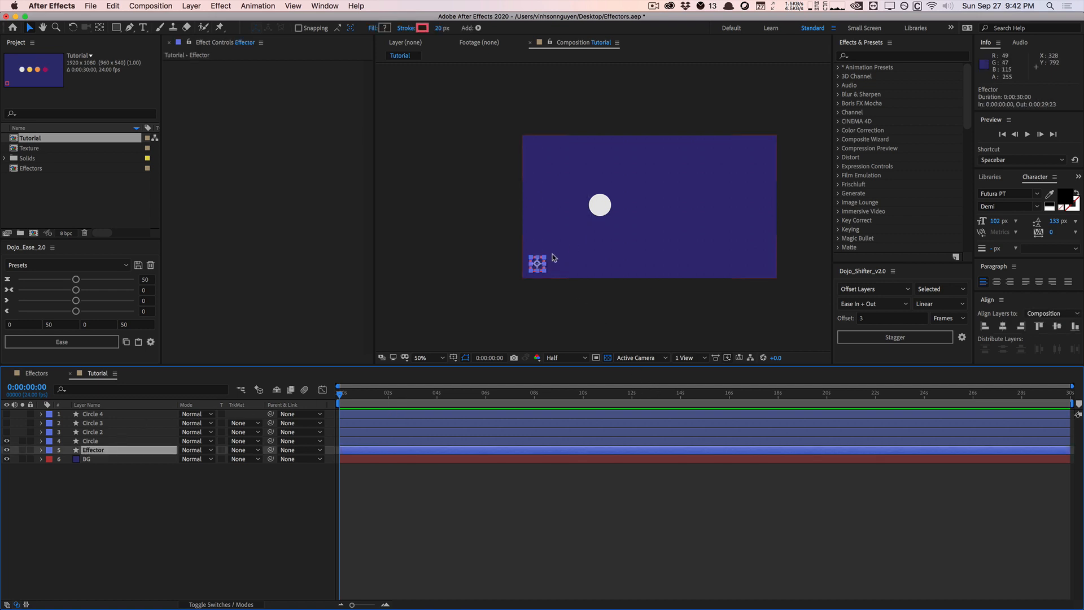
click(537, 265)
drag(537, 265, 576, 226)
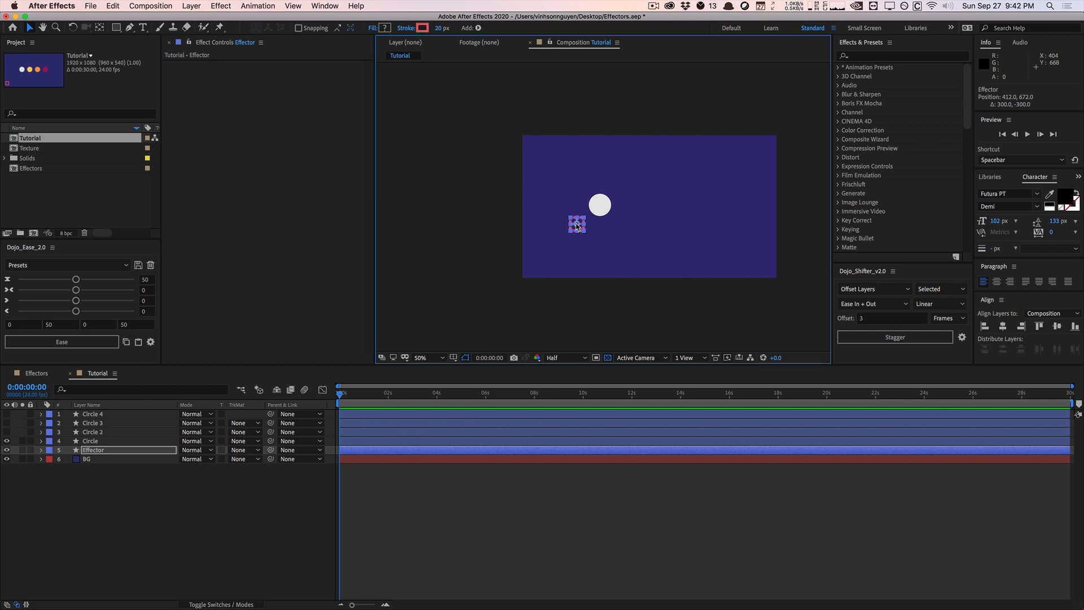
Add an expression to the Circle layer's Position property and enlarge its expression editor
click(120, 441)
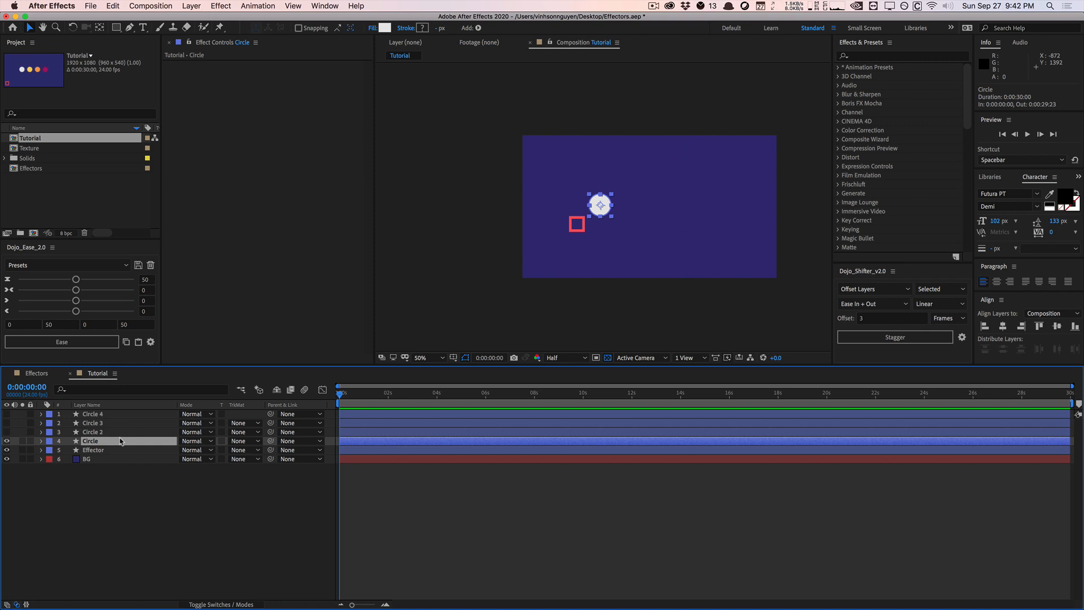
key(p)
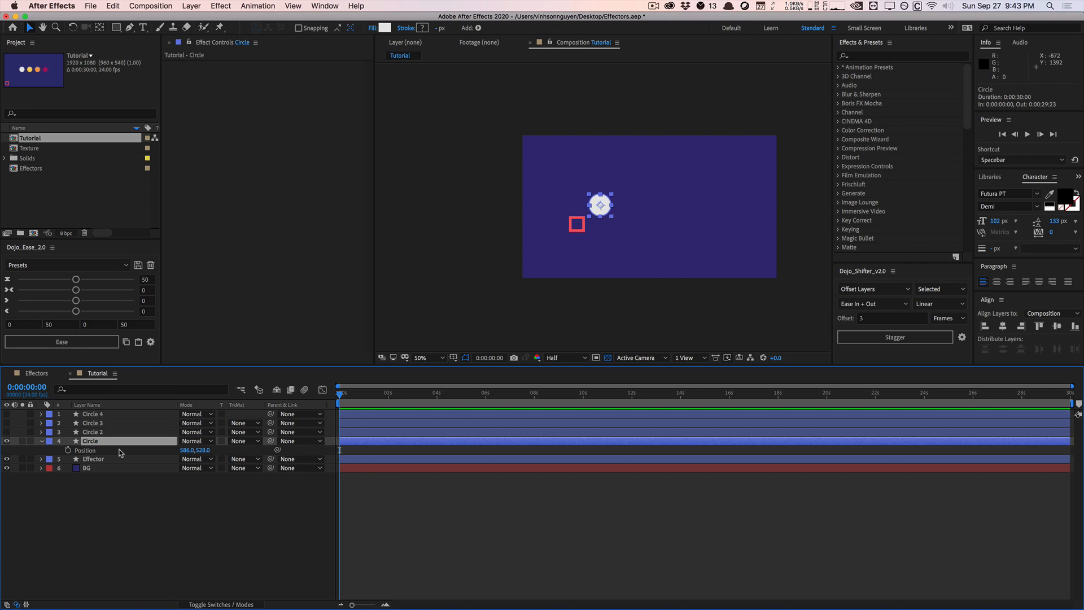
alt+click(67, 450)
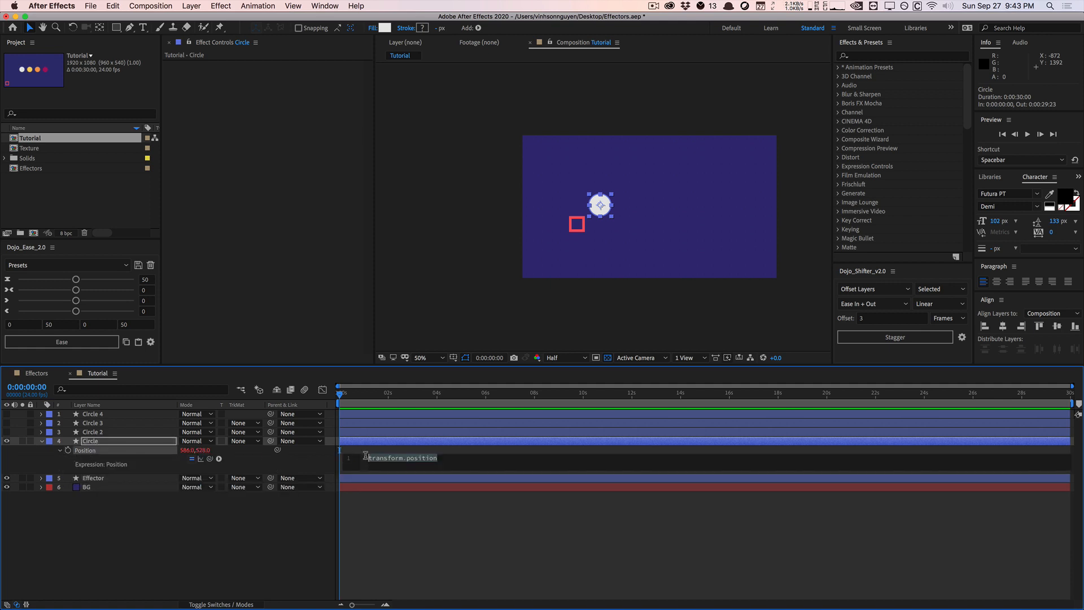
drag(394, 472, 433, 461)
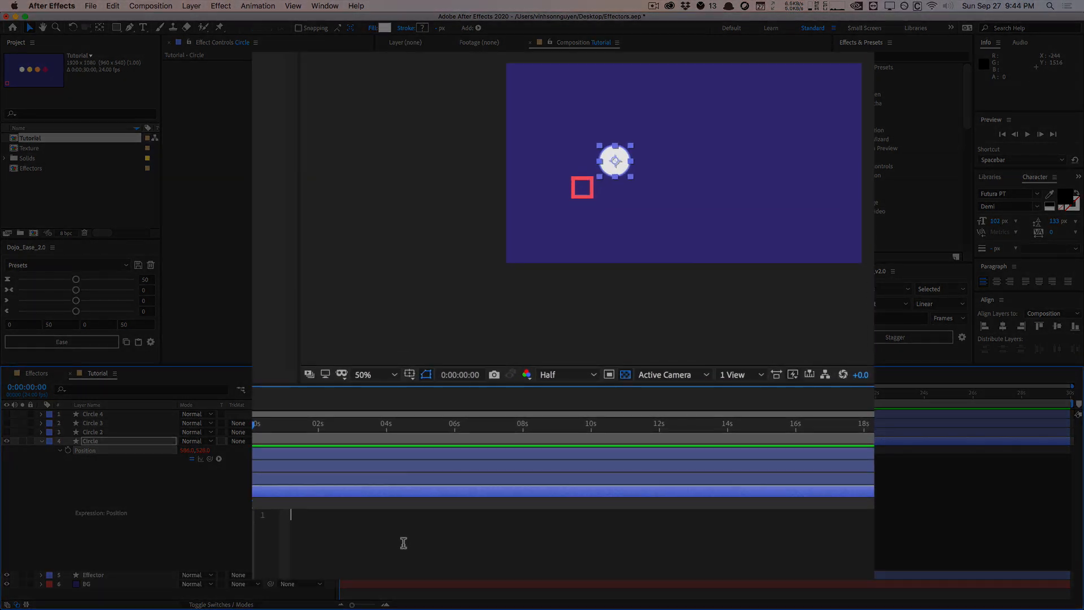
Write the first line of the Position expression as var p1 = thisLayer.position;
text(var p1 = thisLayer)
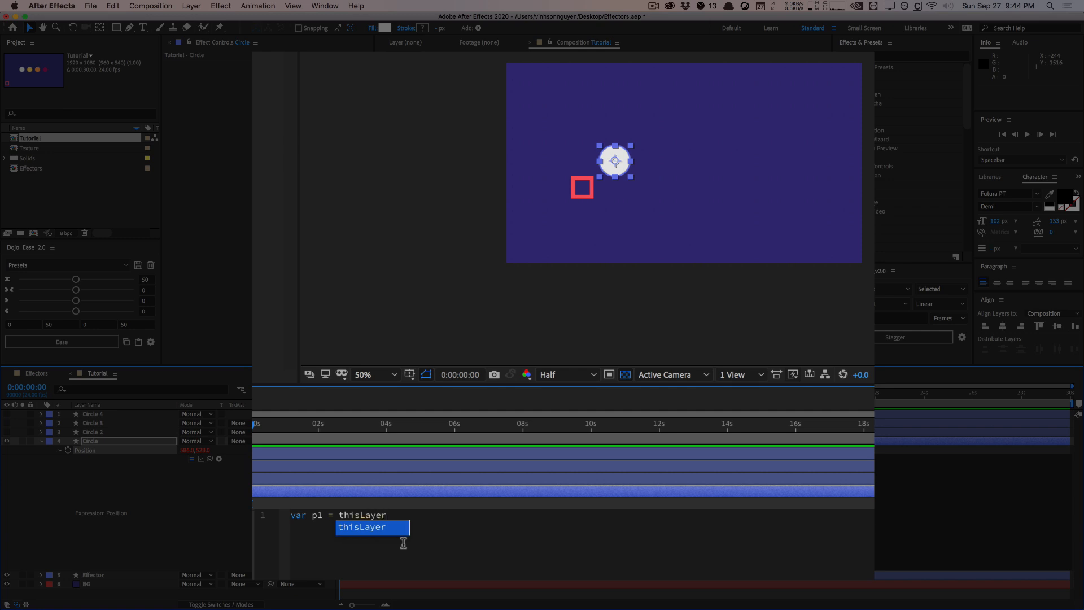
text(.position;)
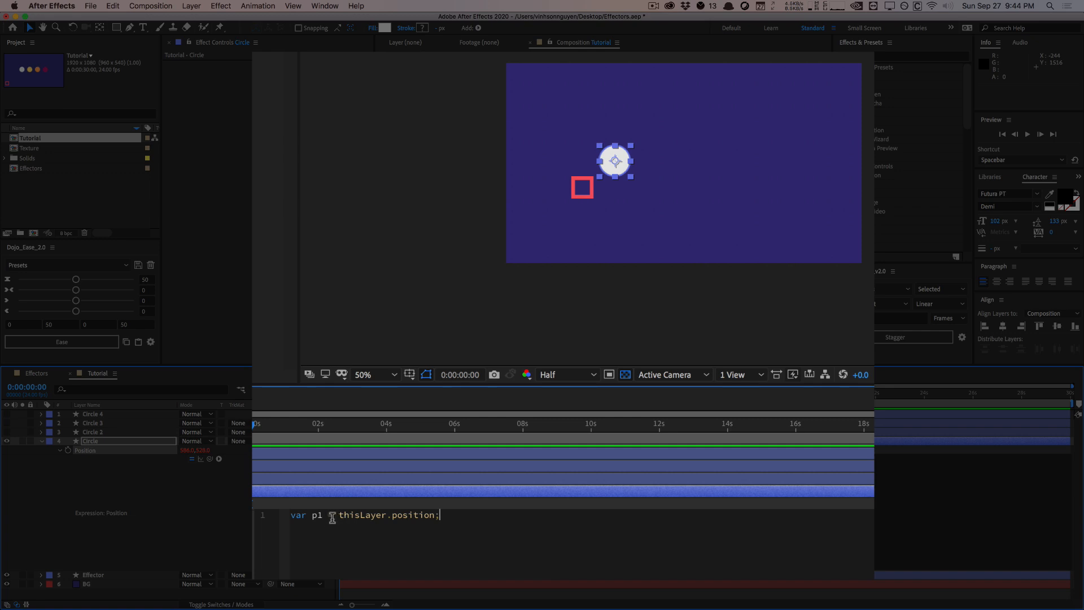
drag(338, 515, 470, 513)
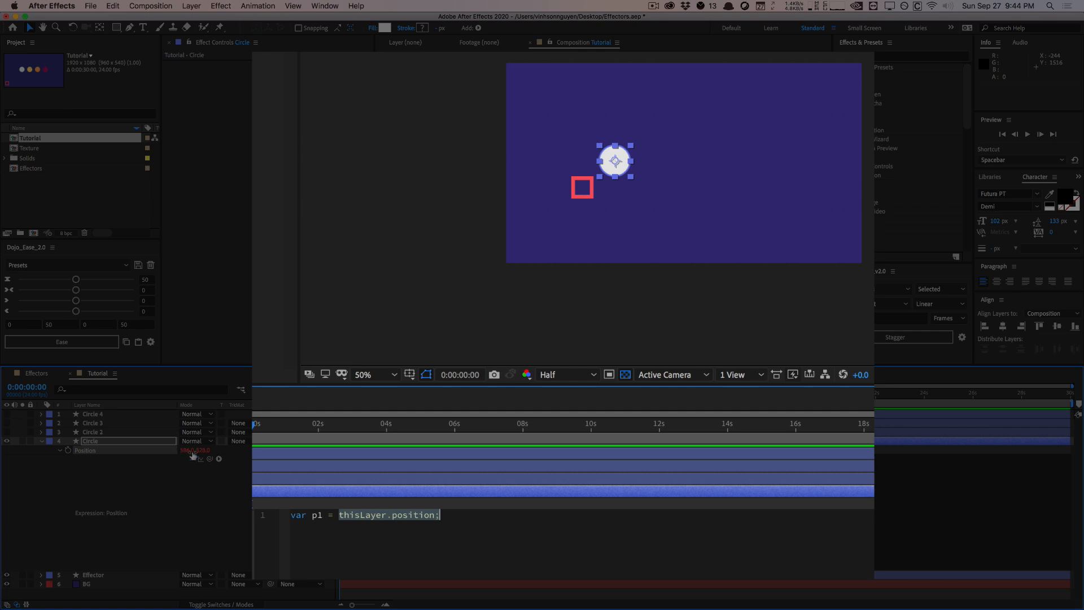
click(497, 517)
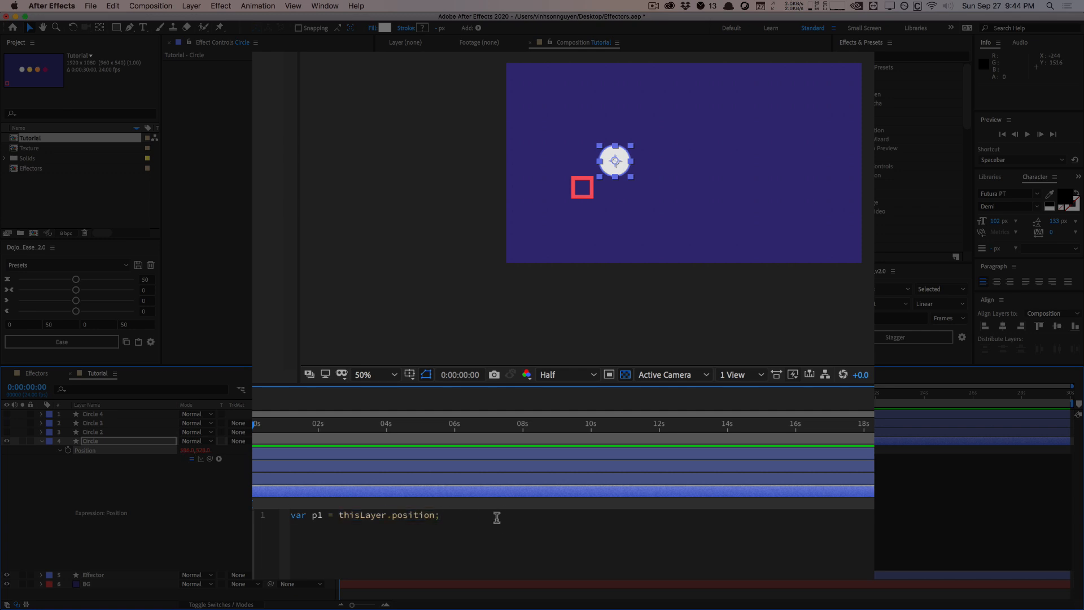
Add a second line, var p2 = thisComp.layer("Effector").position;, linking to the Effector layer, and enlarge the expression editor
key(Return)
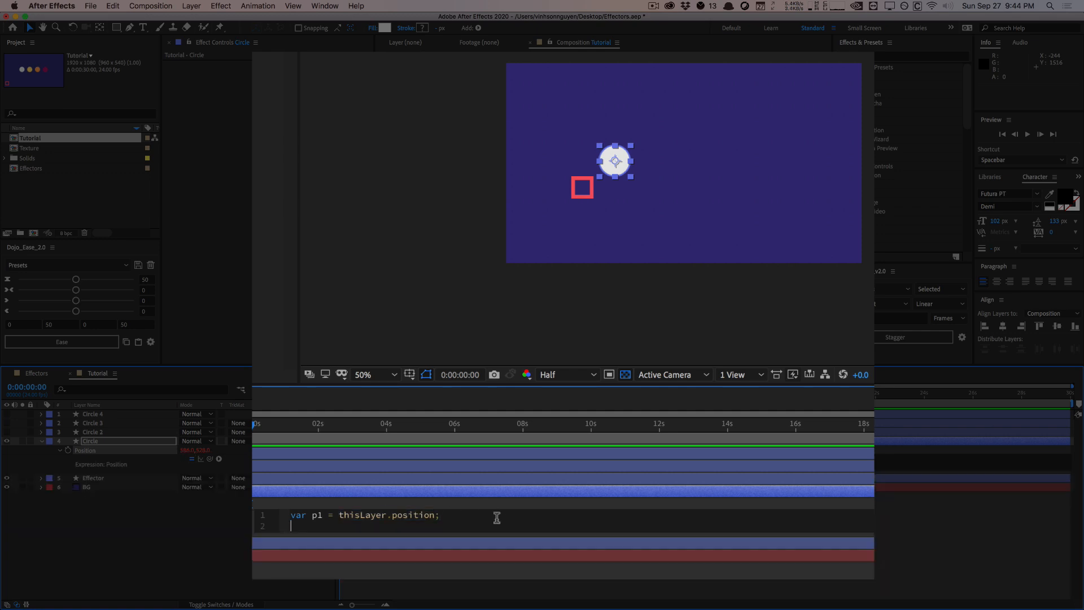
text(var p2 =)
drag(209, 460, 115, 483)
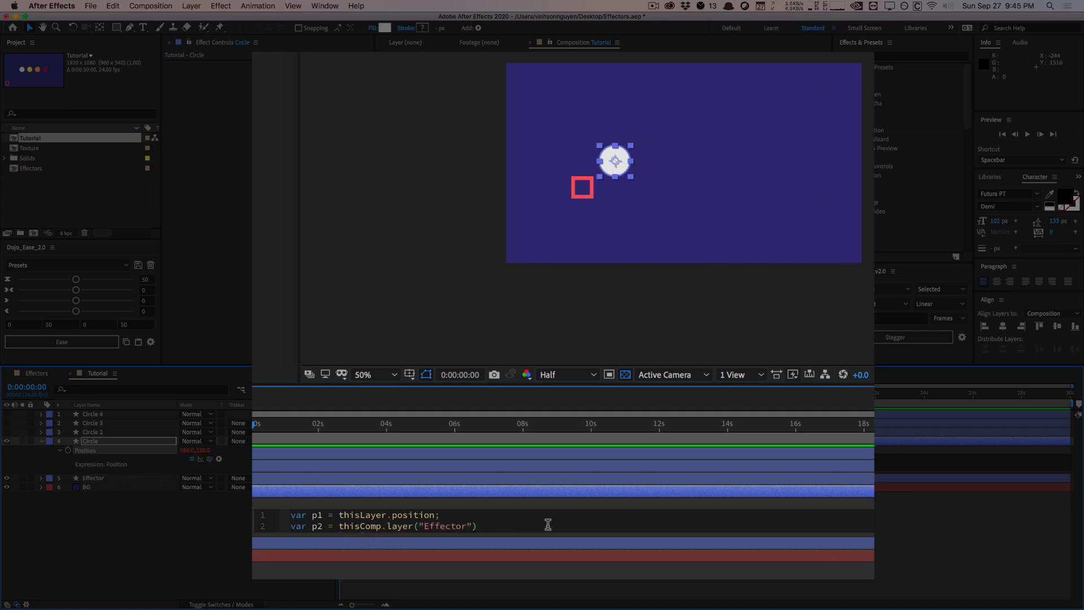
text(.position)
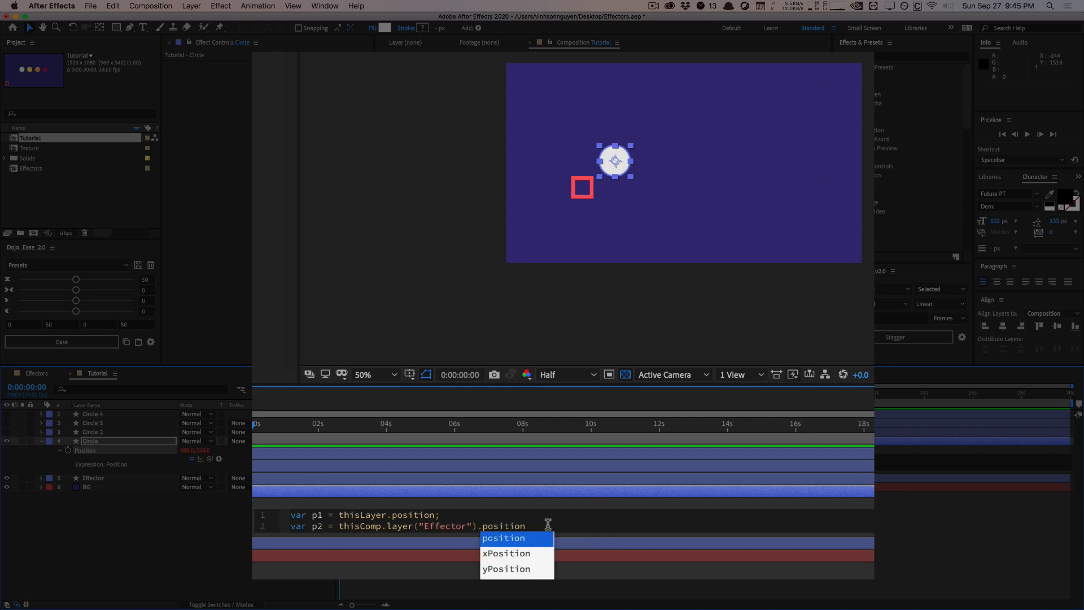
text(;)
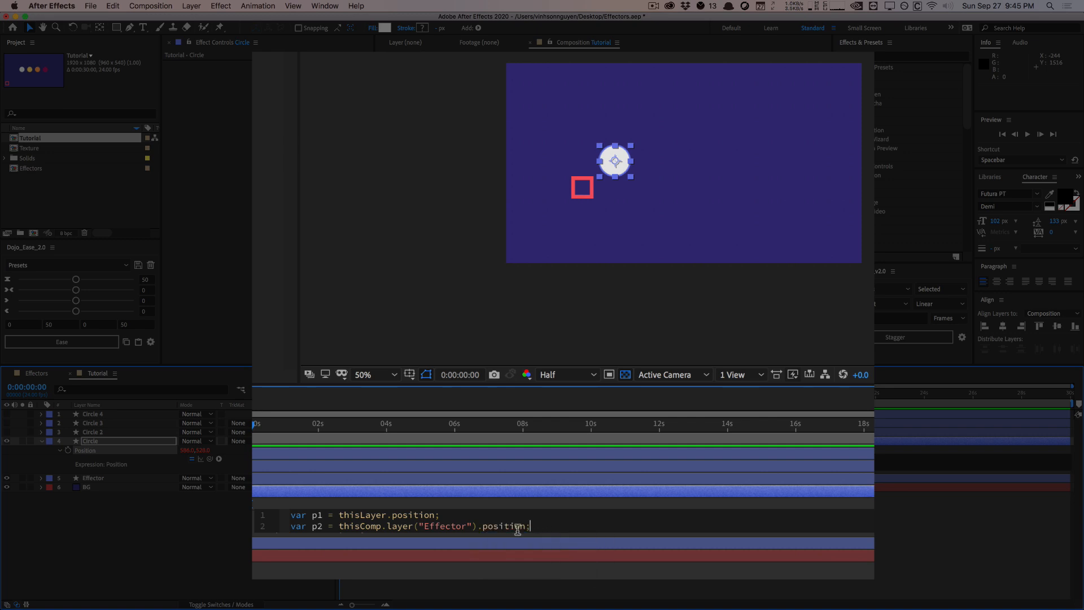
drag(502, 532, 503, 578)
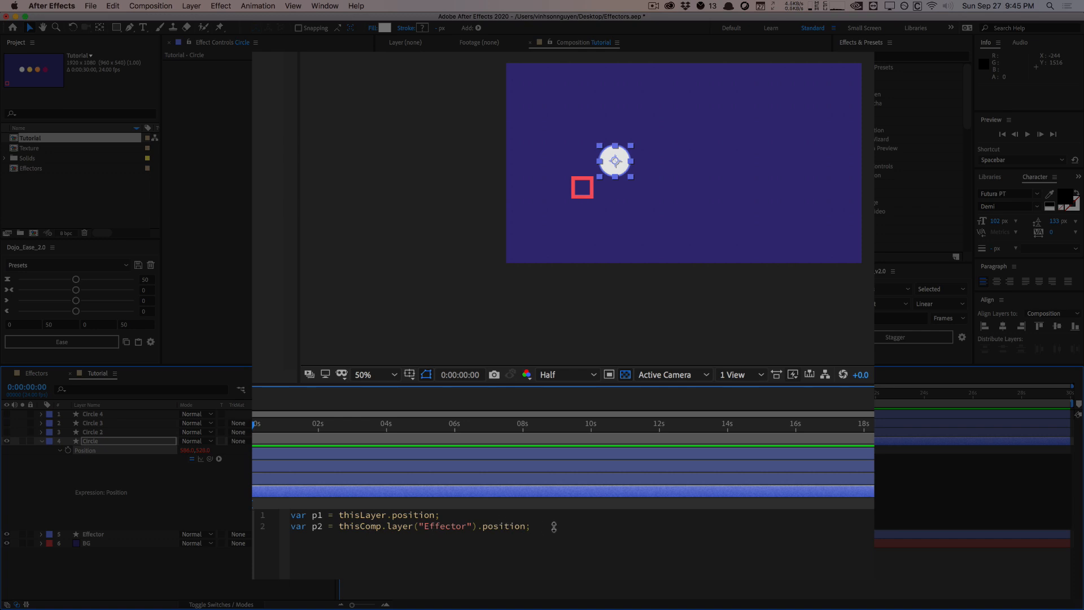
Add a third line, var delta = sub(p1,p2);, and make more room in the expression editor
key(Return)
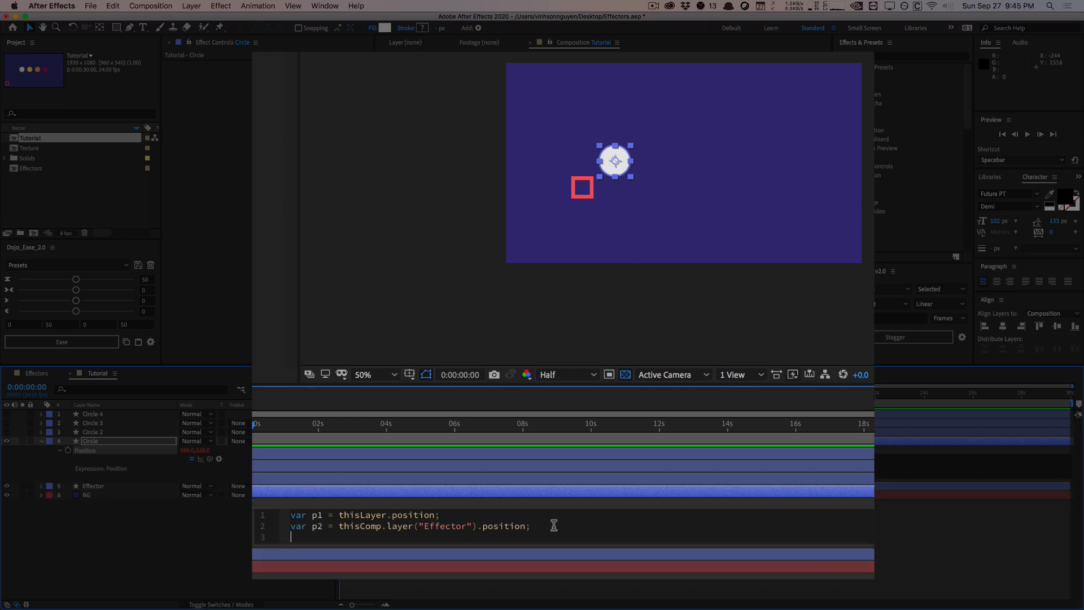
text(var delta = sub(p1,p2);)
drag(444, 544, 444, 578)
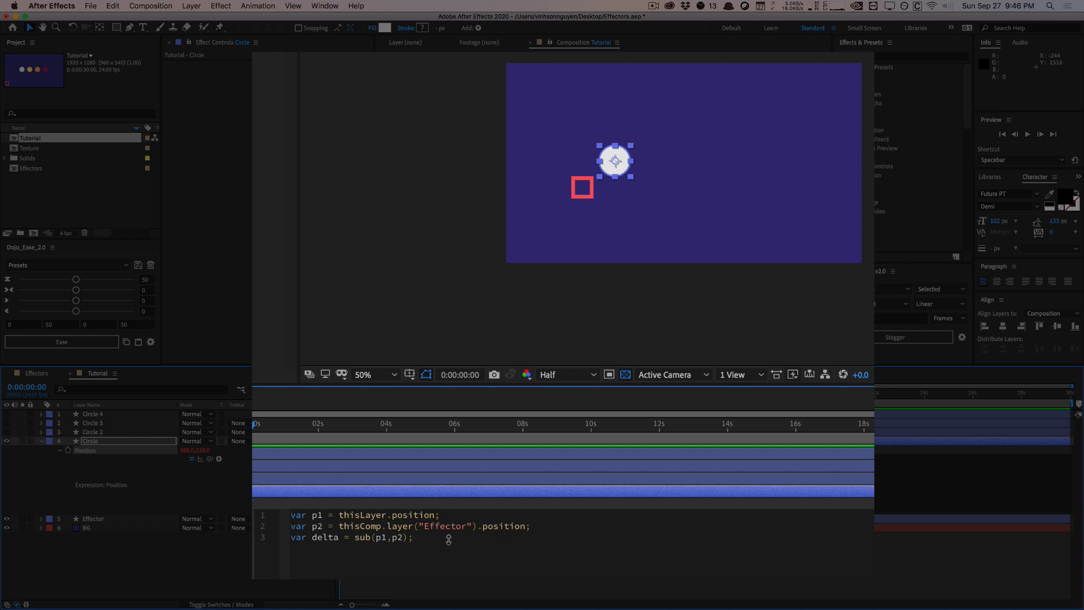
Add a fourth line to the Position expression: var distance = length(delta);
key(Return)
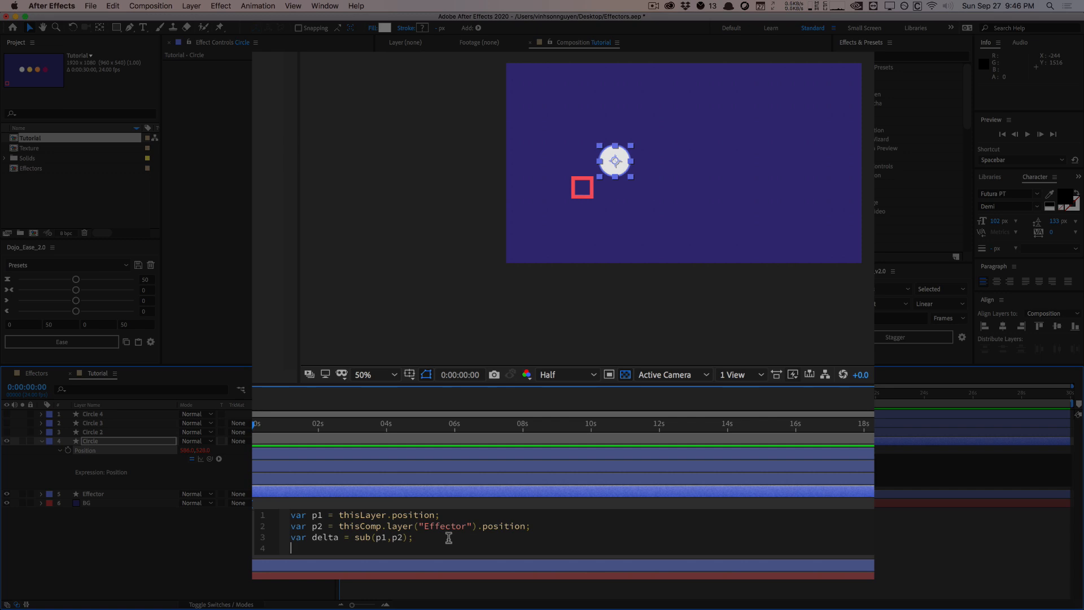
text(var distance = length(delta);)
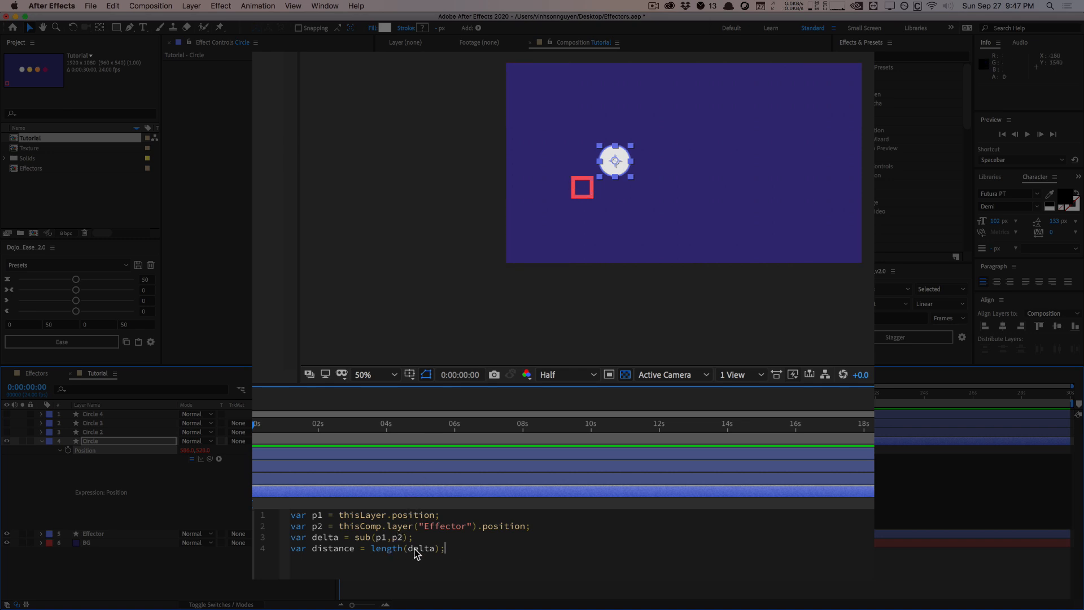
double_click(332, 547)
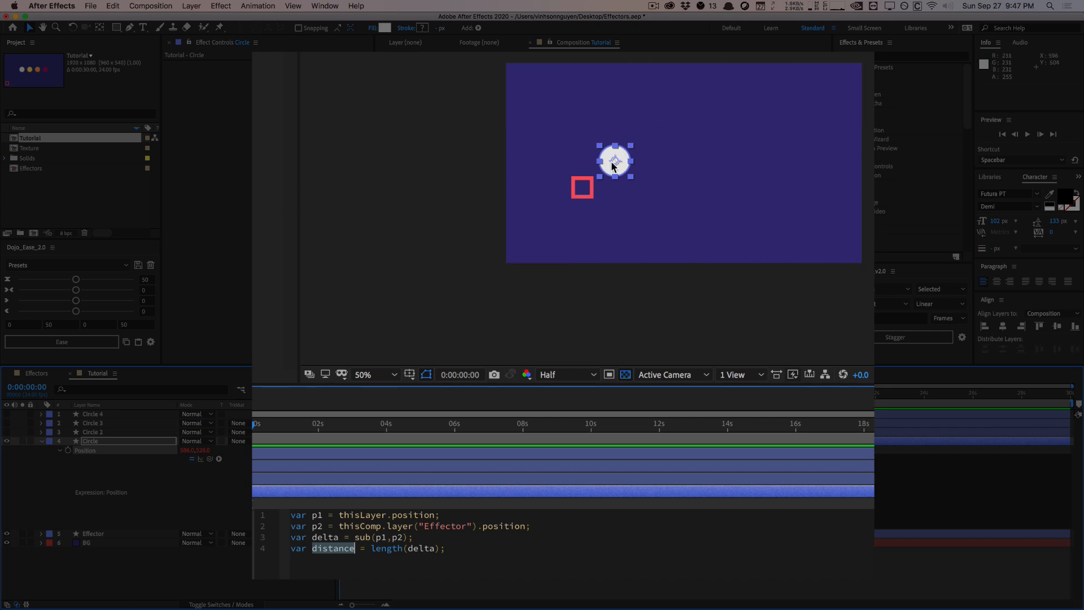
click(476, 553)
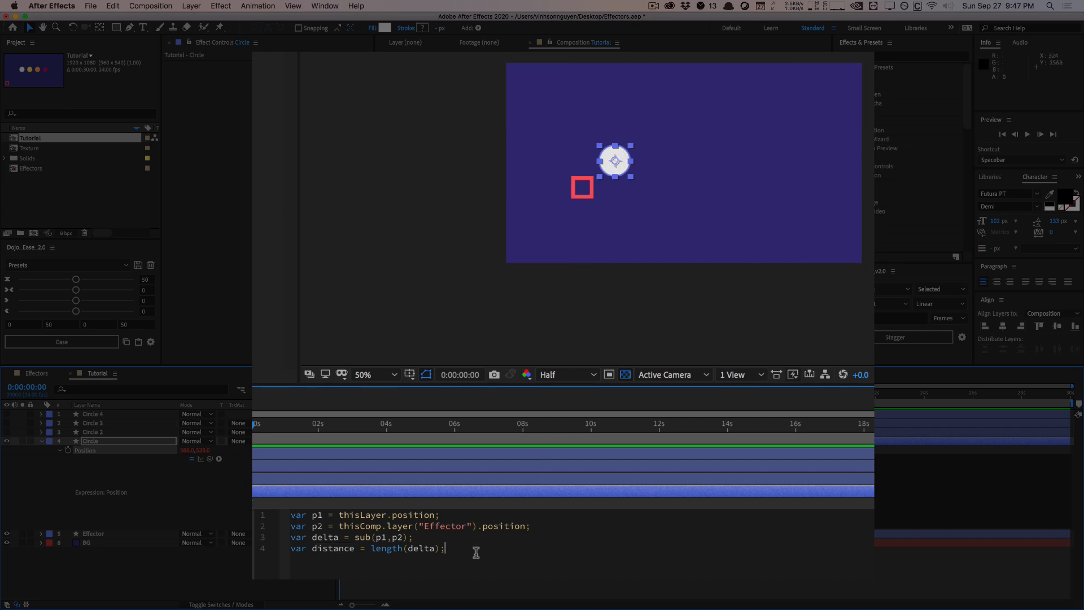
Below a blank line, write linear(distance, 0, 1000, THISVALUE, THATVAUE); with the last two arguments as placeholders
key(Return)
key(Return)
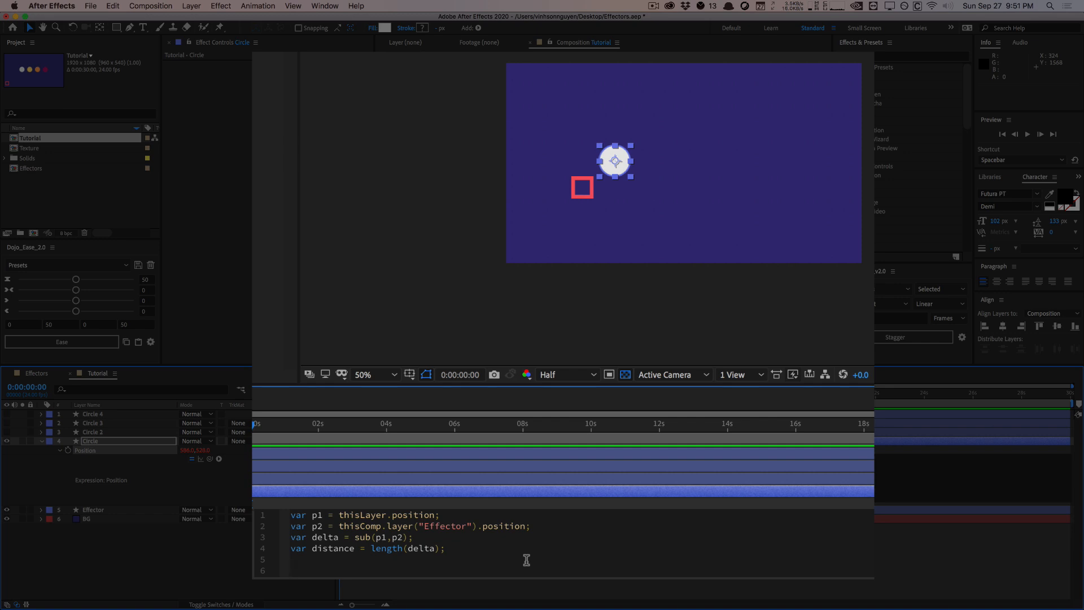
text(linear();)
text(distance,)
text(0, 1000,)
text(THISVALUE, THAT)
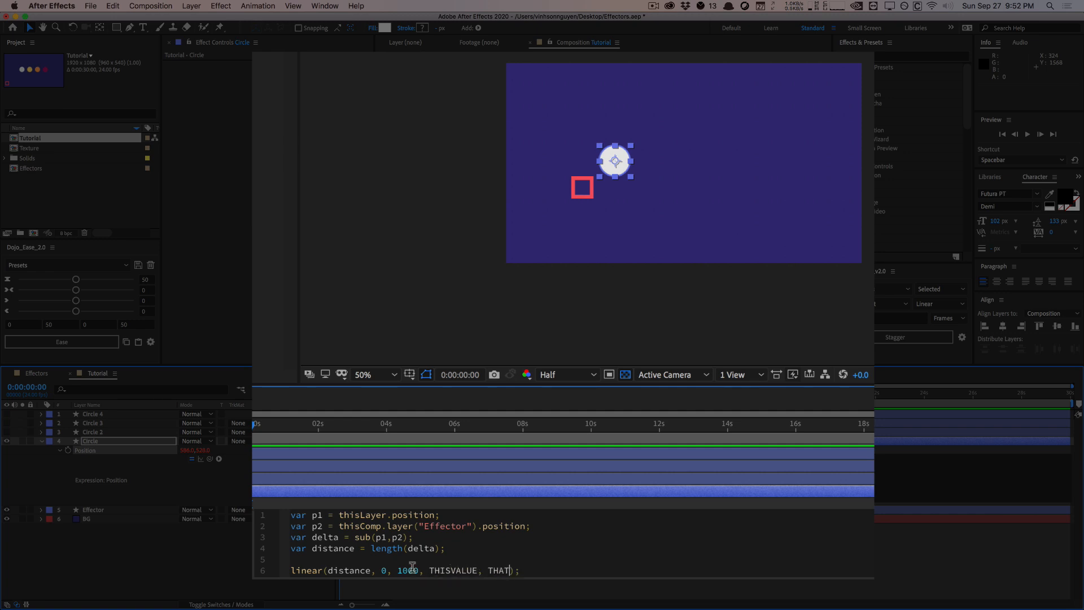
text(VAUE)
click(423, 545)
double_click(494, 568)
click(440, 569)
Replace the THISVALUE placeholder with [value[0],value[1]] and the THATVAUE placeholder with an empty pair of square brackets
double_click(449, 568)
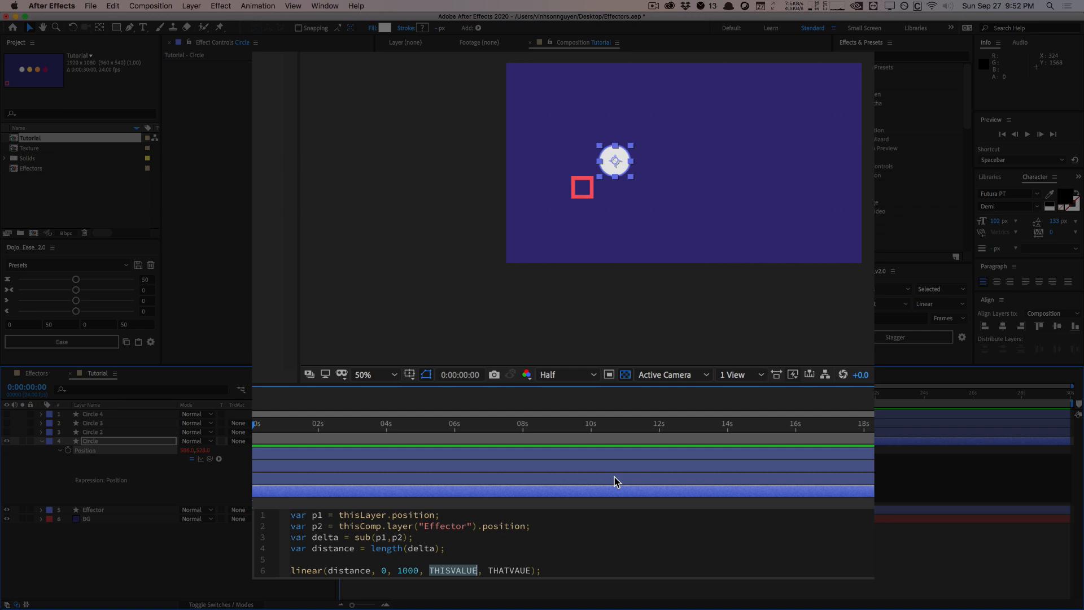
text([])
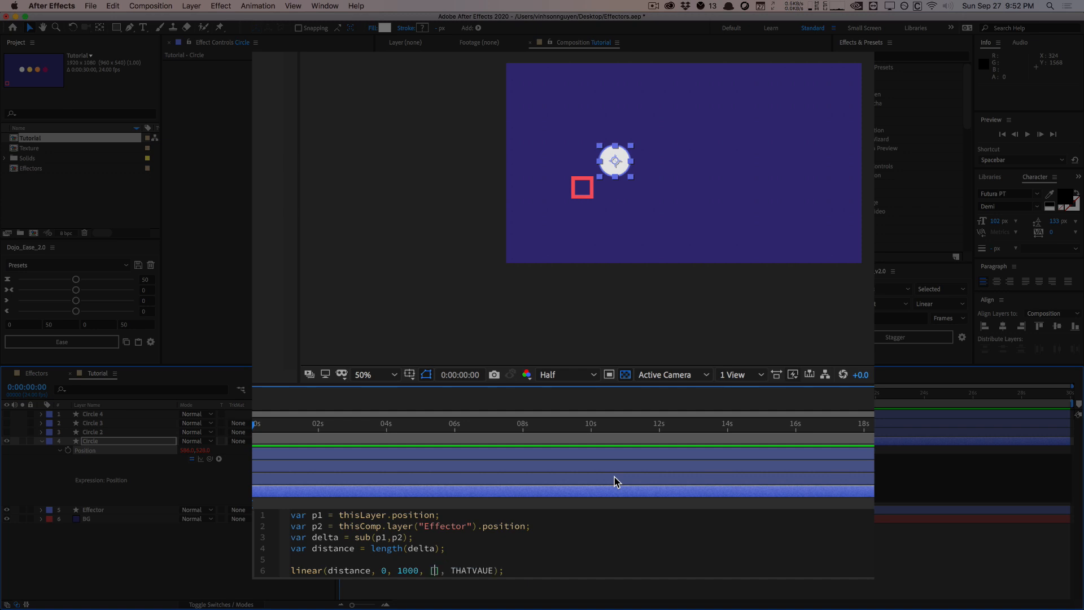
double_click(469, 569)
text([value[0],value[1])
key(Right)
key(Right)
key(Right)
drag(430, 570, 518, 569)
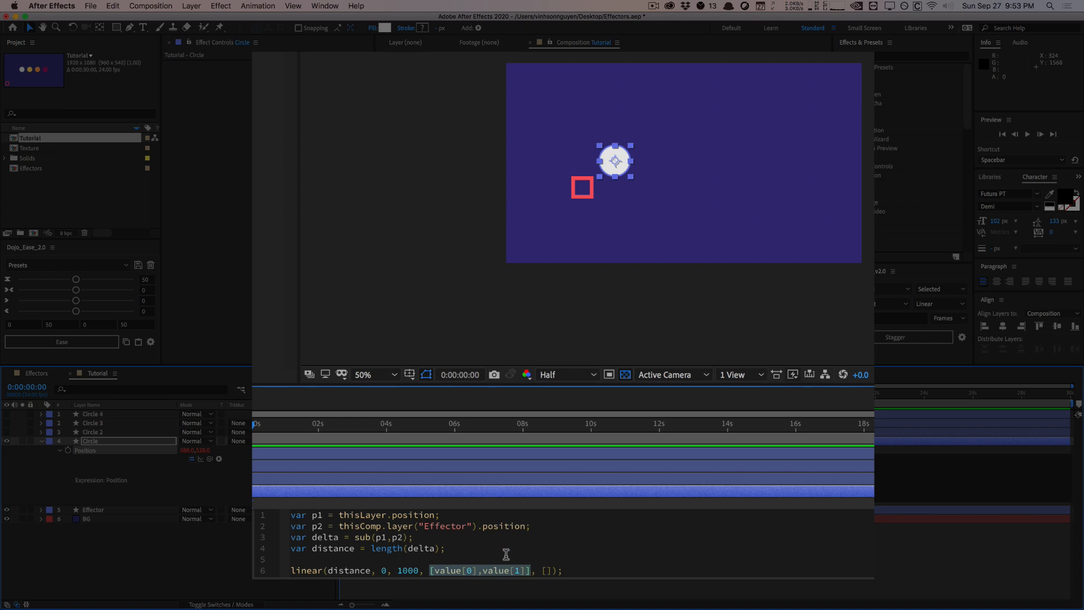
Fill the empty brackets of the last linear argument with value[0],value[1]
click(546, 570)
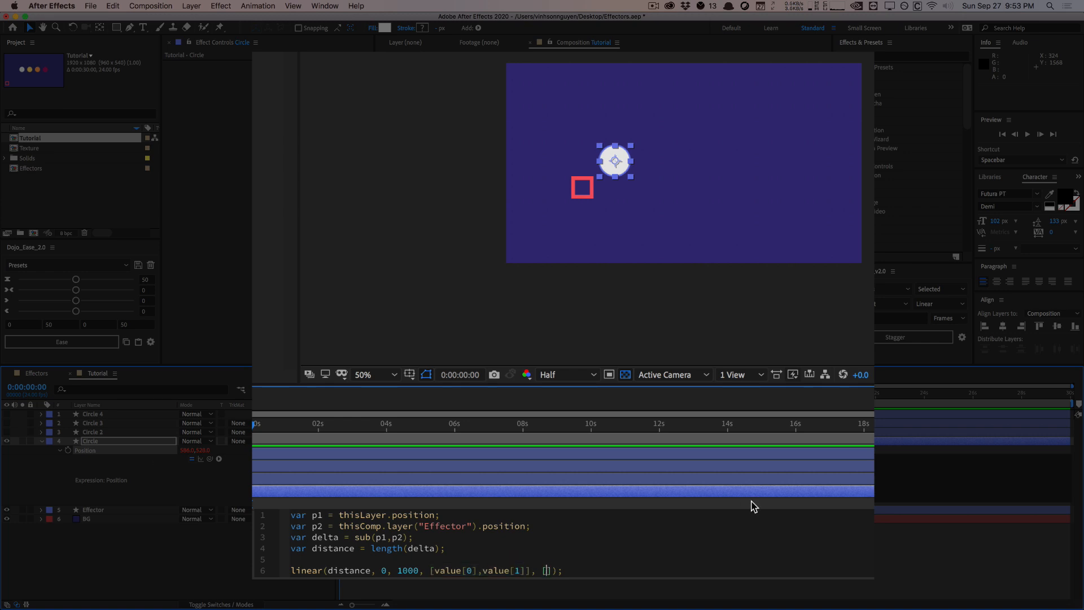
text(value[0],value[1)
key(Left)
Try adding value[2] as a third component of the first value array in the linear function
click(525, 569)
text(, value[2])
key(BackSpace)
key(BackSpace)
key(BackSpace)
key(BackSpace)
key(BackSpace)
key(BackSpace)
key(BackSpace)
key(BackSpace)
key(BackSpace)
key(BackSpace)
text(])
drag(429, 568, 528, 565)
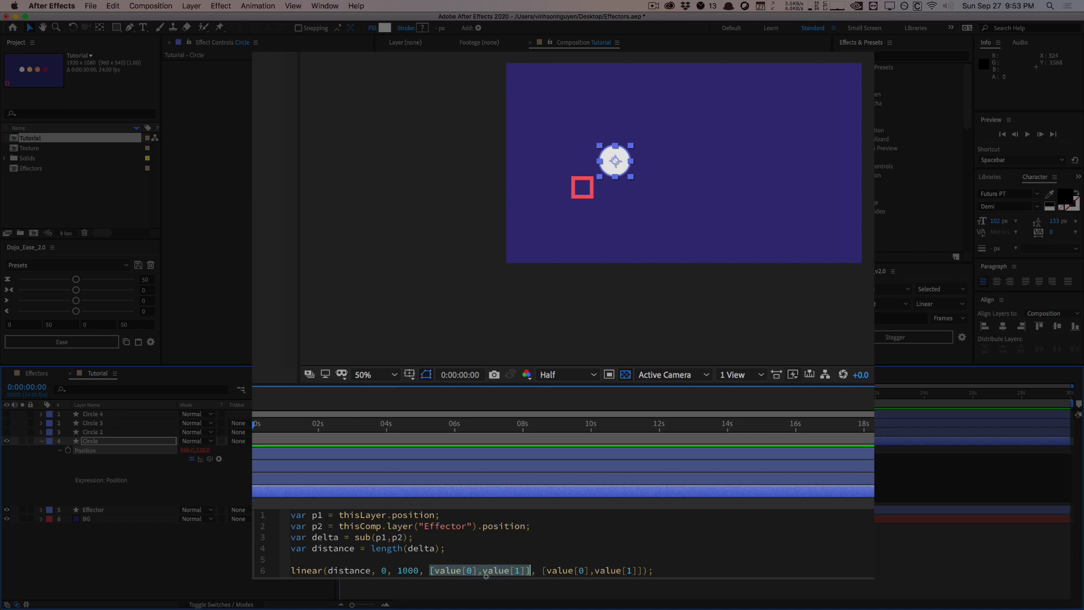
click(538, 569)
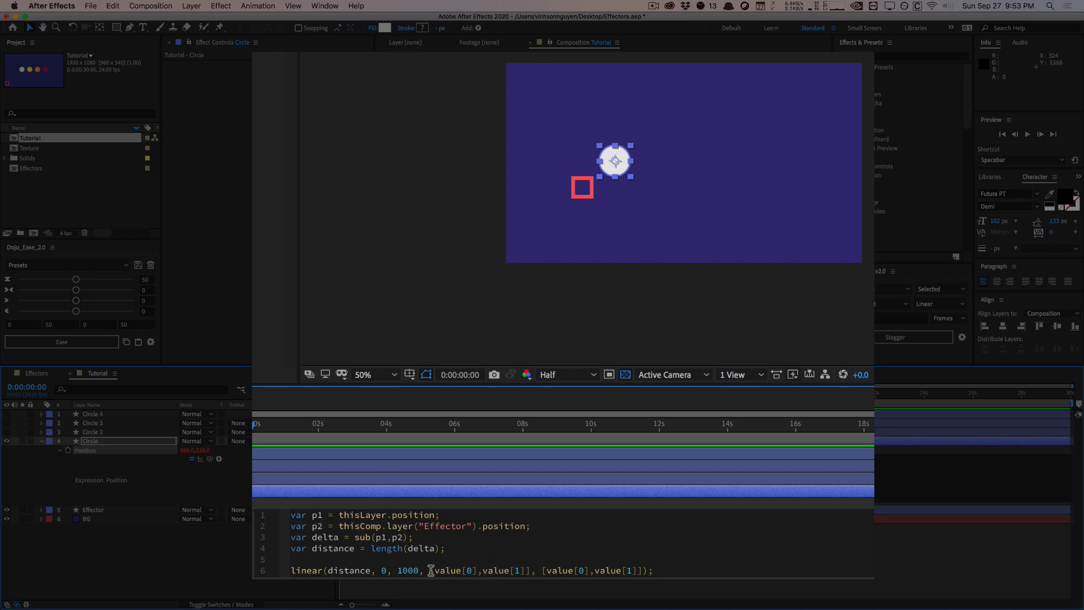
Add +200 to value[1] in the linear function's first value array and apply the Circle's Position expression
drag(431, 570, 645, 570)
click(663, 562)
double_click(384, 571)
click(480, 569)
click(526, 570)
text(+200)
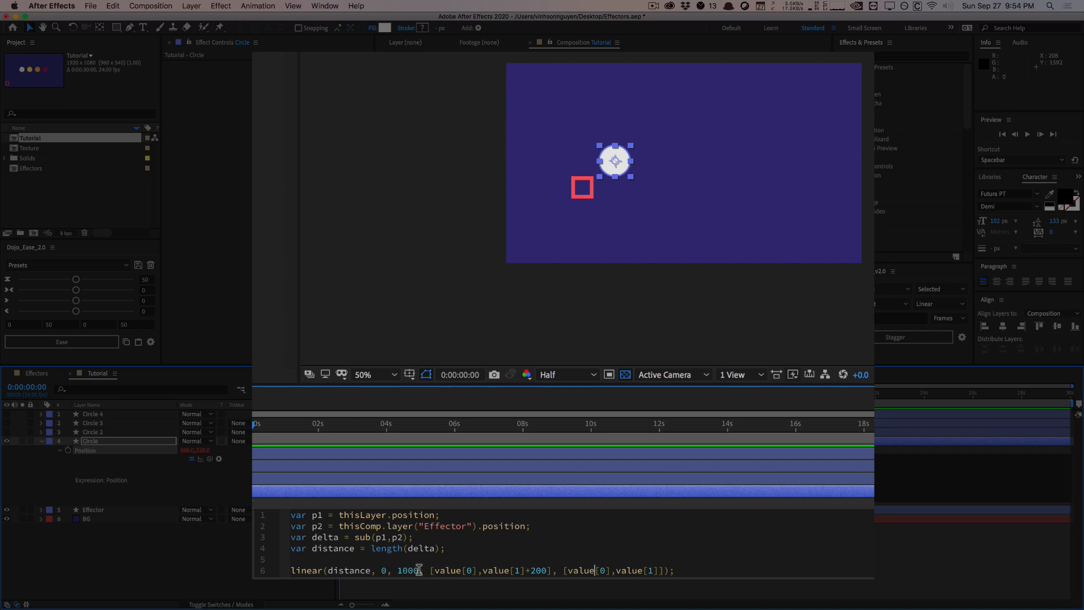
drag(564, 570, 659, 570)
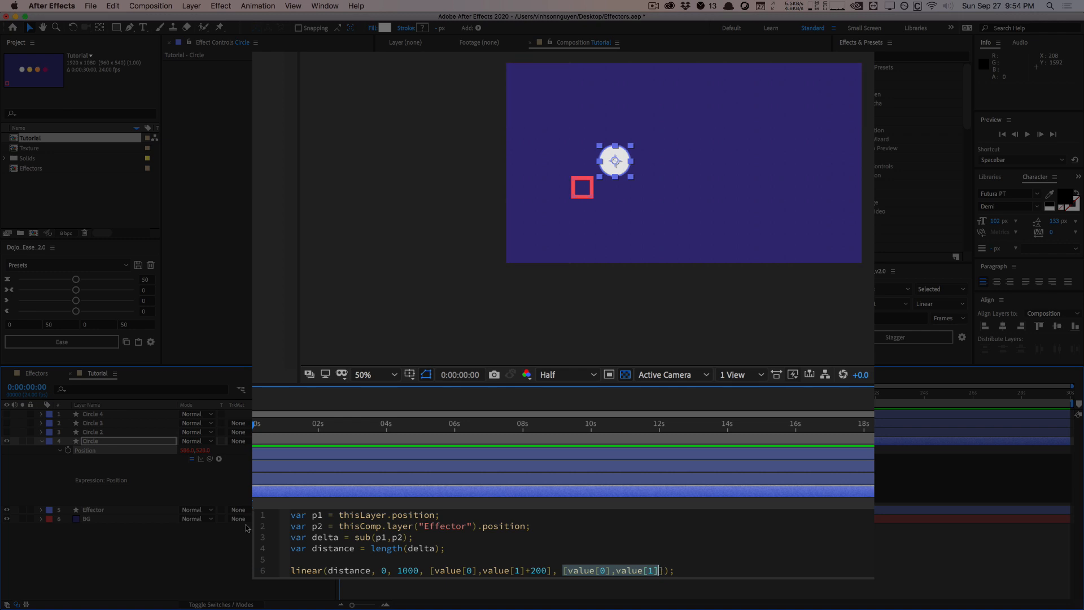
click(232, 547)
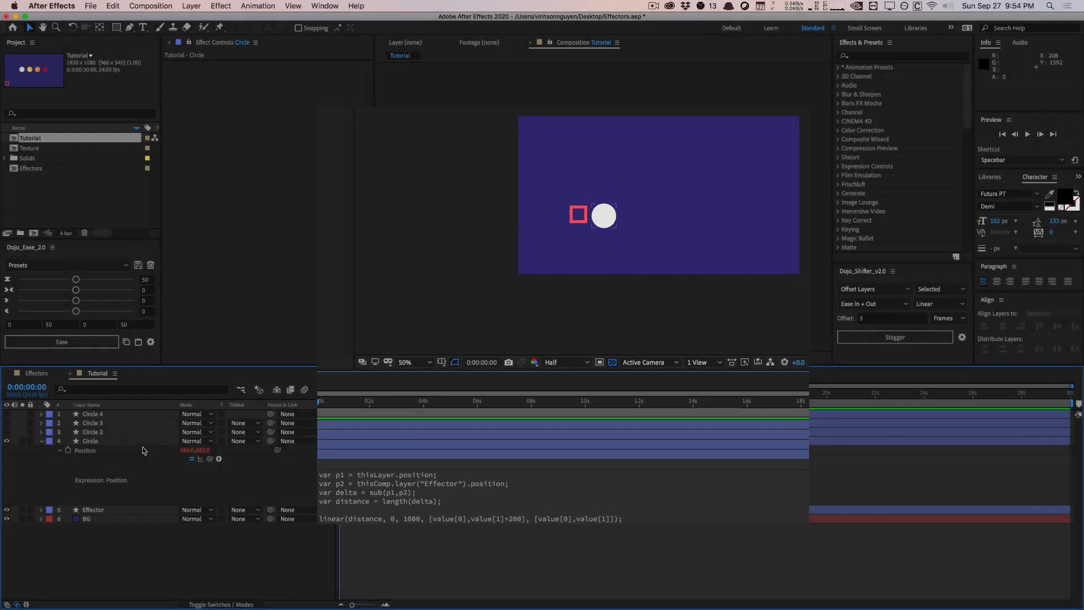
Test the Position expression by moving the Effector to the composition's lower-left corner, onto the circle, and out to about 1520, 576
click(125, 442)
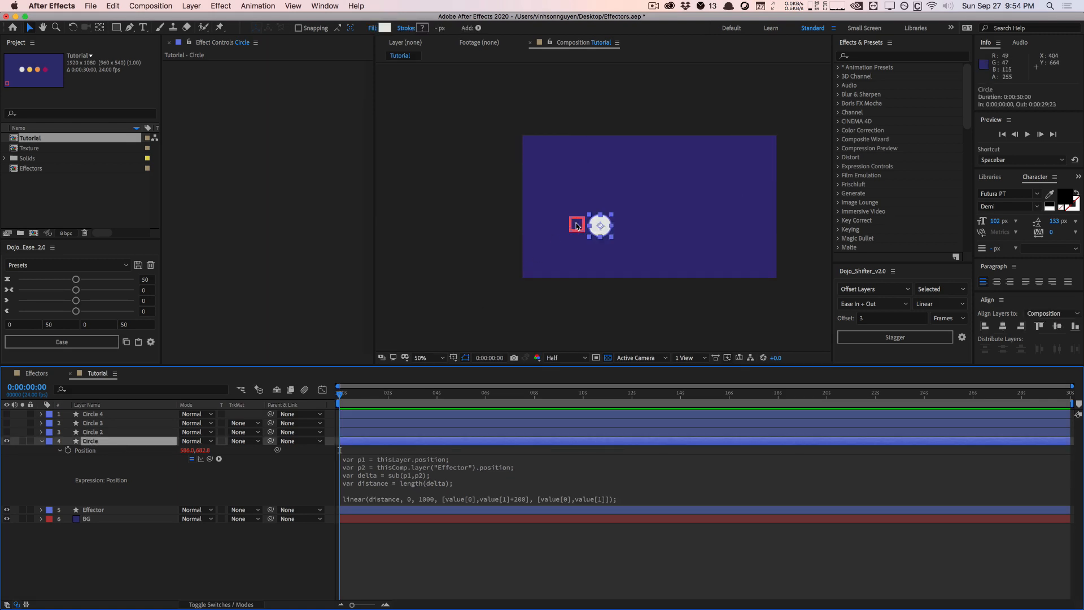
drag(577, 226, 537, 270)
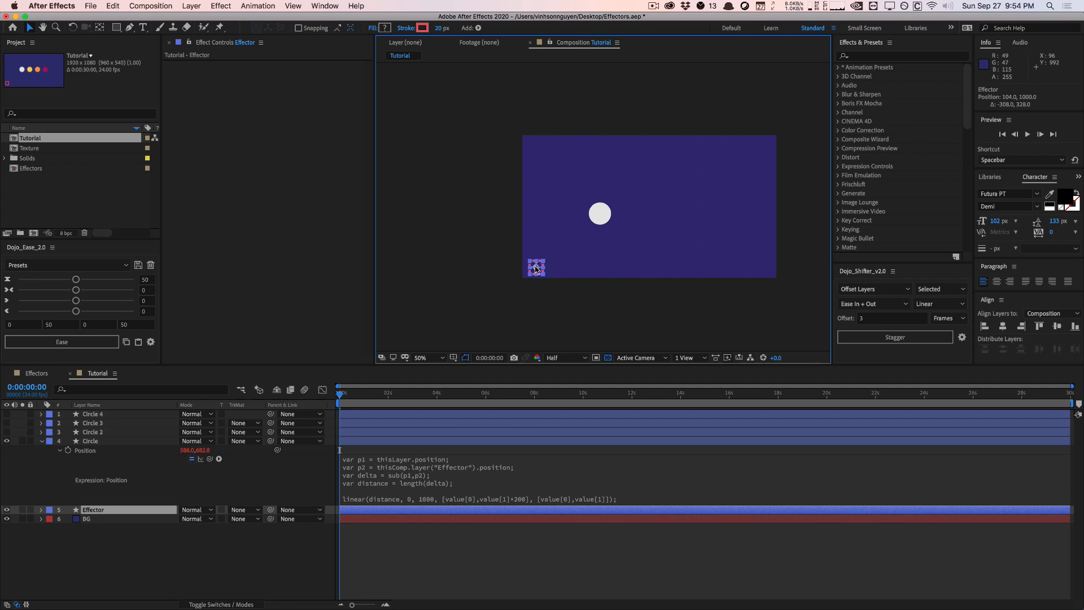
click(515, 280)
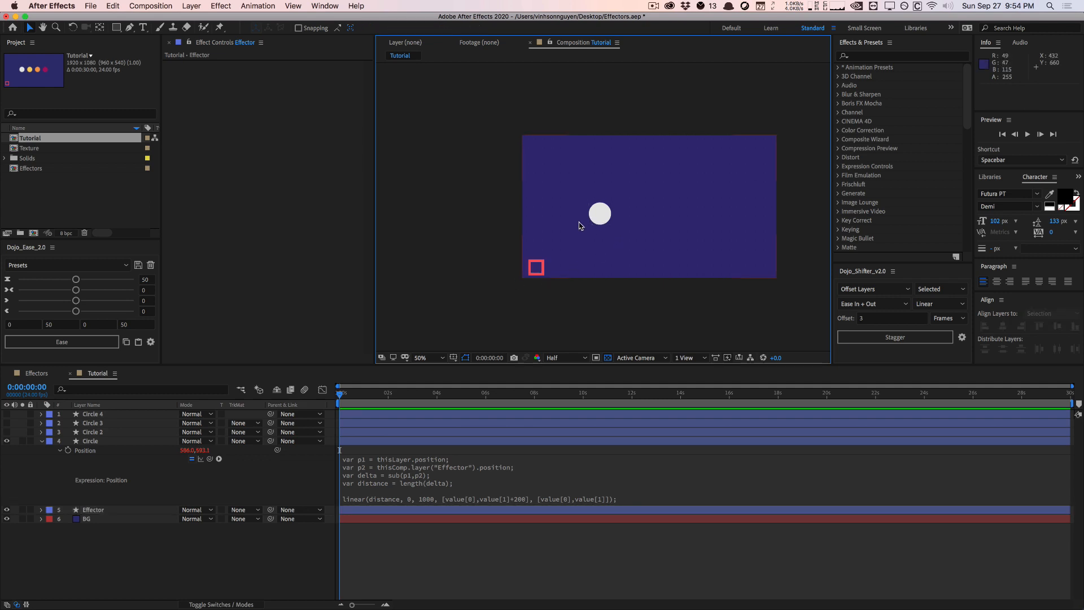
drag(538, 268, 605, 214)
click(523, 496)
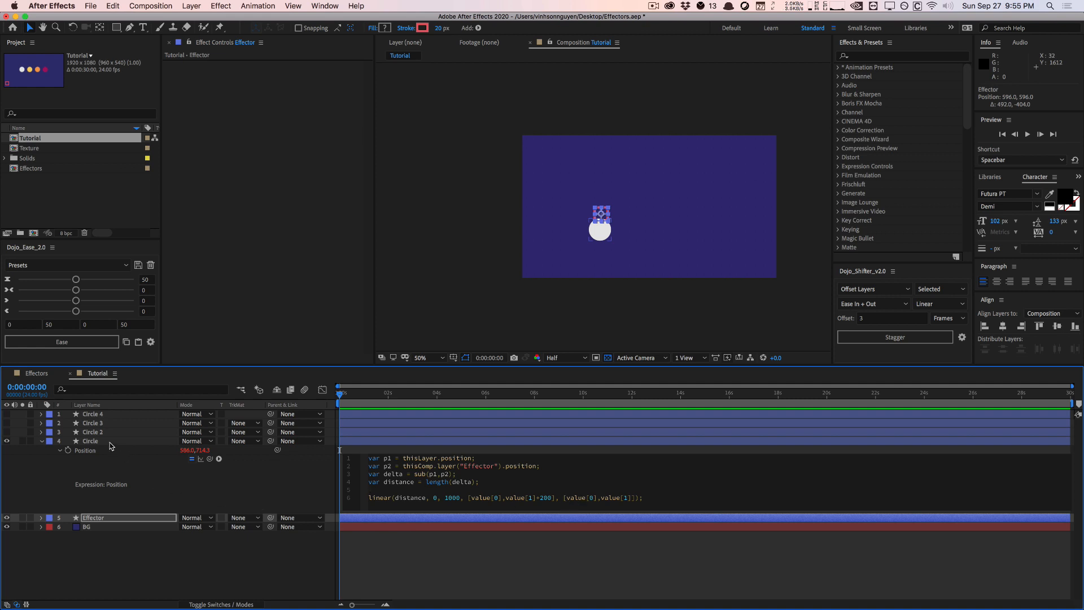
click(121, 479)
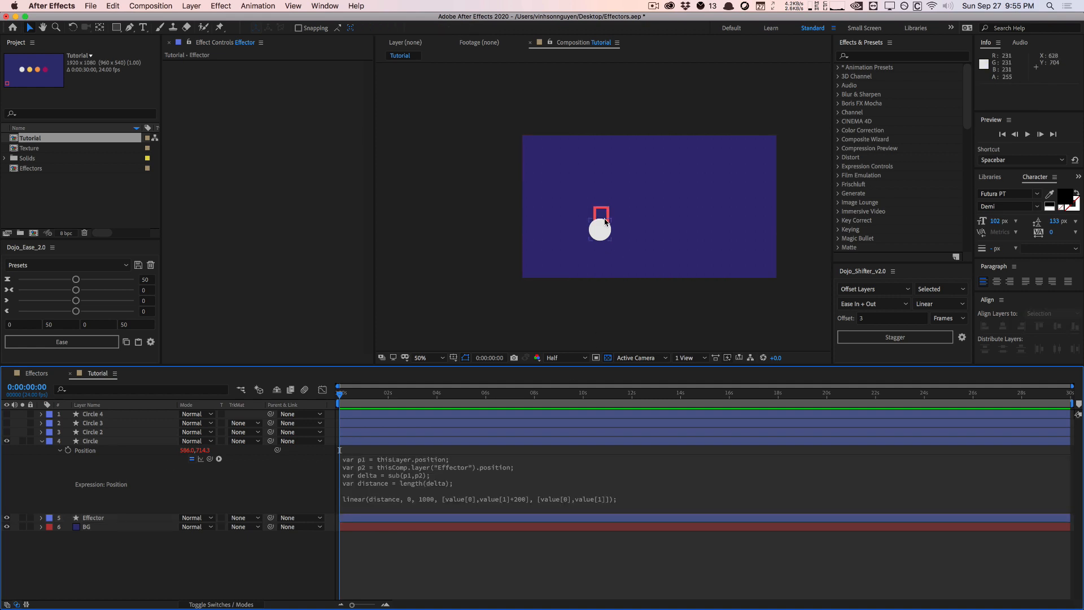
drag(602, 214, 728, 215)
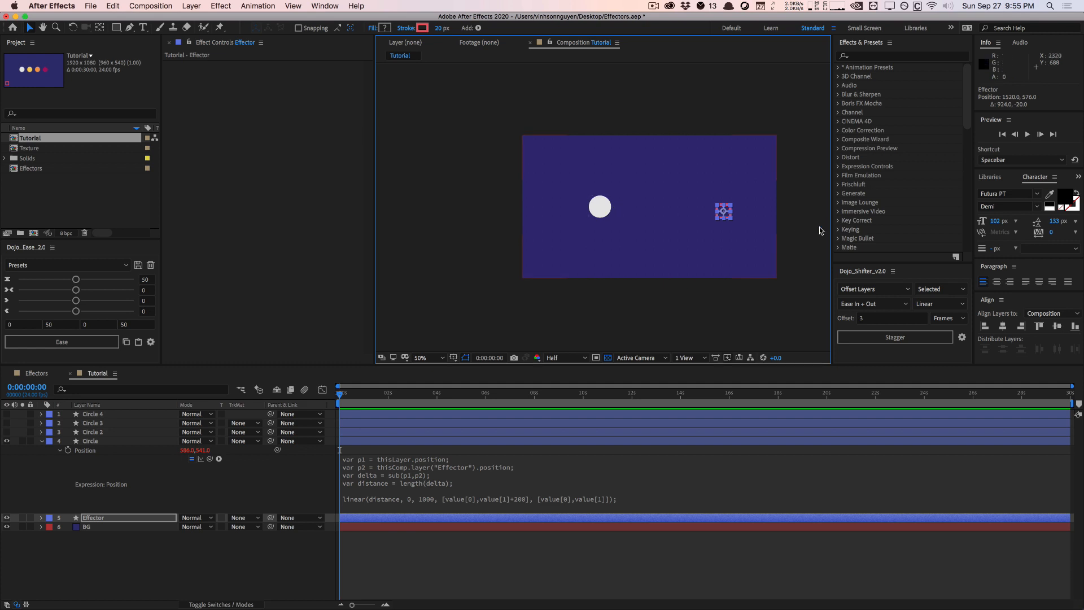
Change the linear function's maximum distance to 250, apply it, and move the Effector to about 1256, 504 to test the range
click(440, 497)
double_click(454, 498)
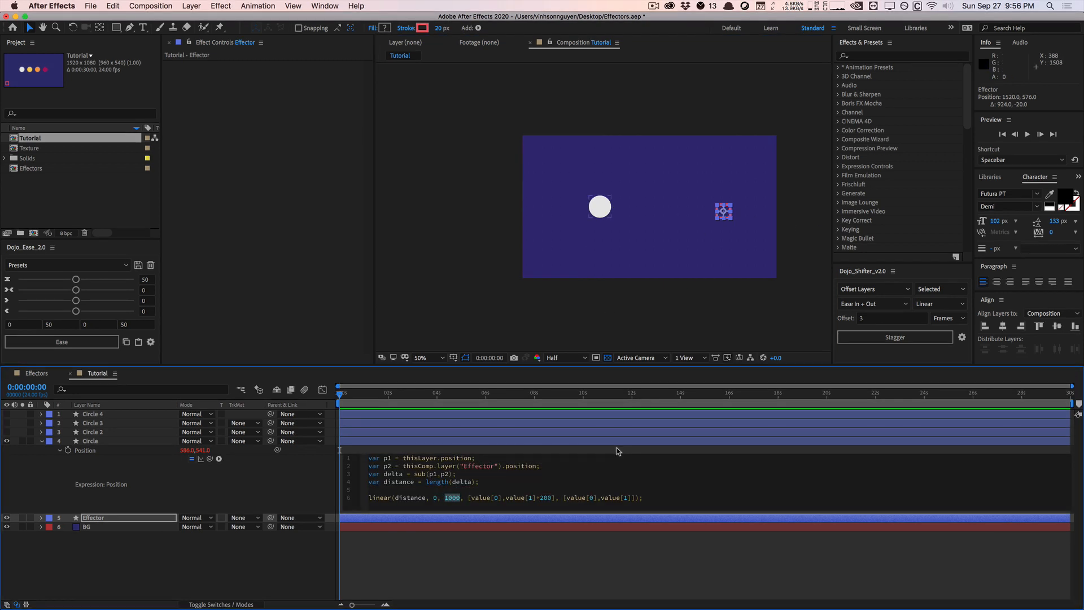
text(250)
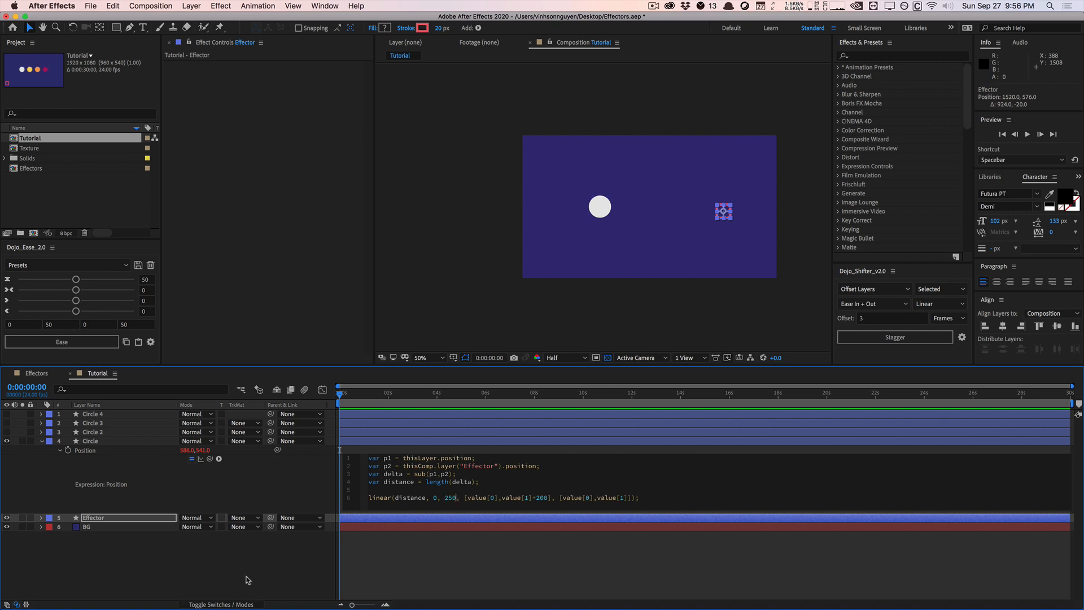
click(246, 580)
click(723, 212)
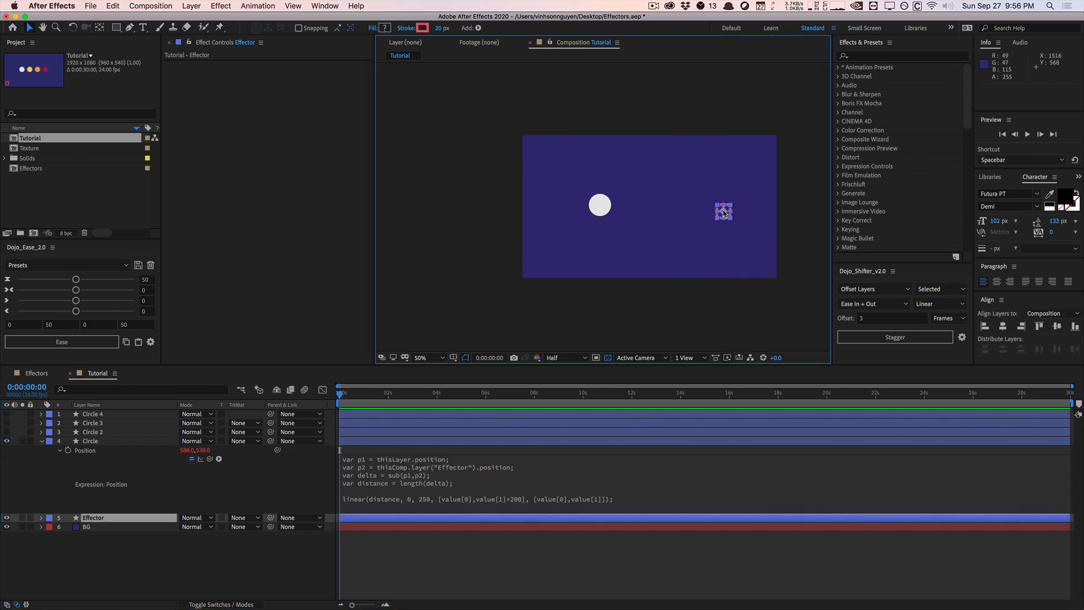
drag(723, 212, 687, 203)
Copy the whole Position expression and paste it as a new expression on the Circle's Scale
click(425, 479)
key(super+c)
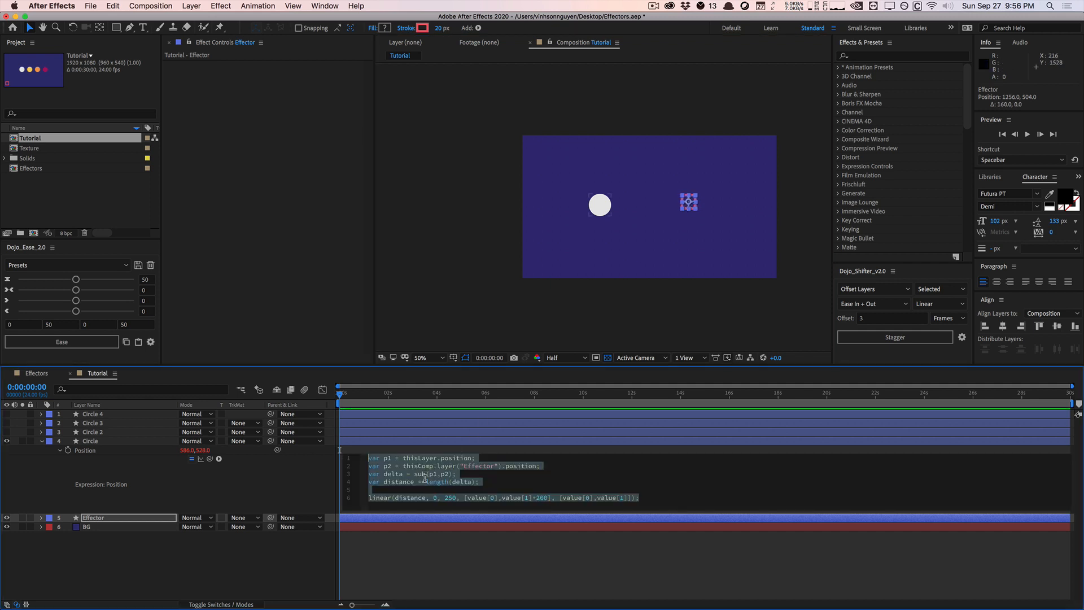
click(193, 491)
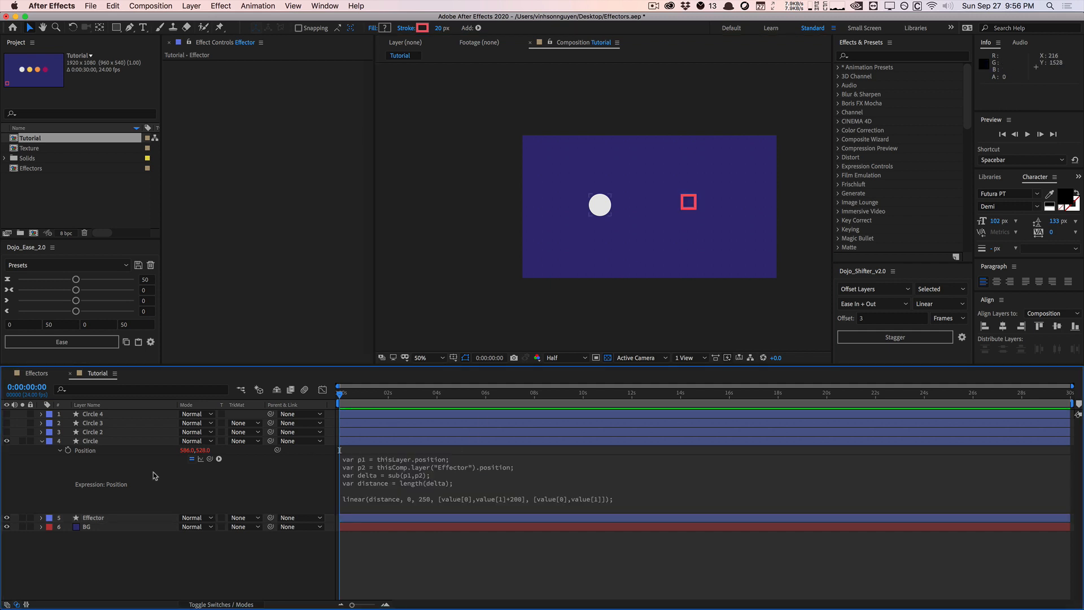
click(105, 442)
key(s)
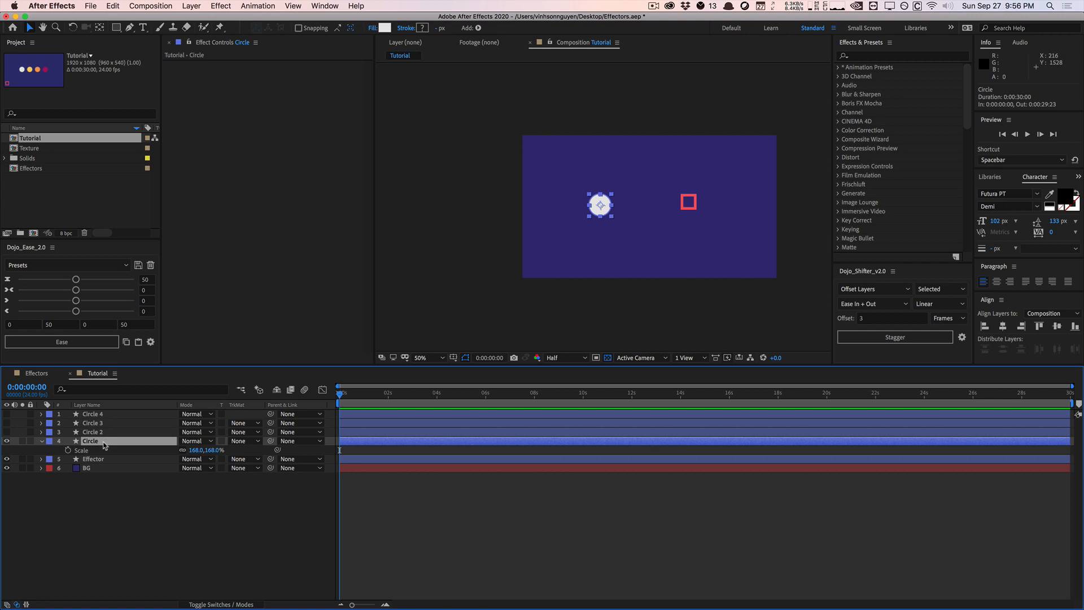
alt+click(68, 450)
key(super+v)
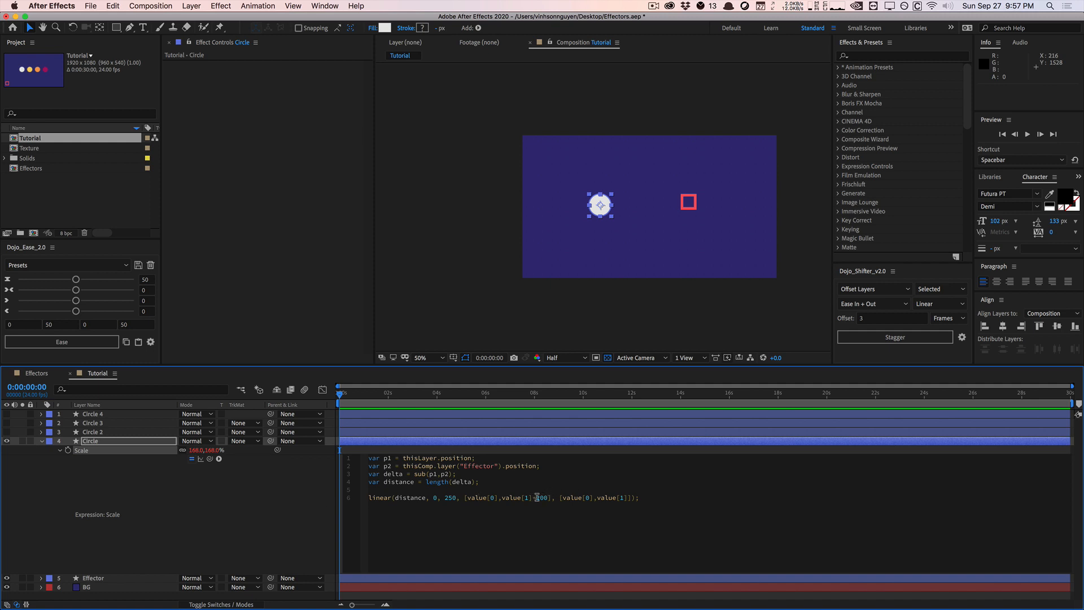
Make the Scale expression's first array [value[0]+100,value[1]+100] and apply it
drag(533, 496, 544, 496)
key(BackSpace)
text(100)
text(+100)
click(311, 487)
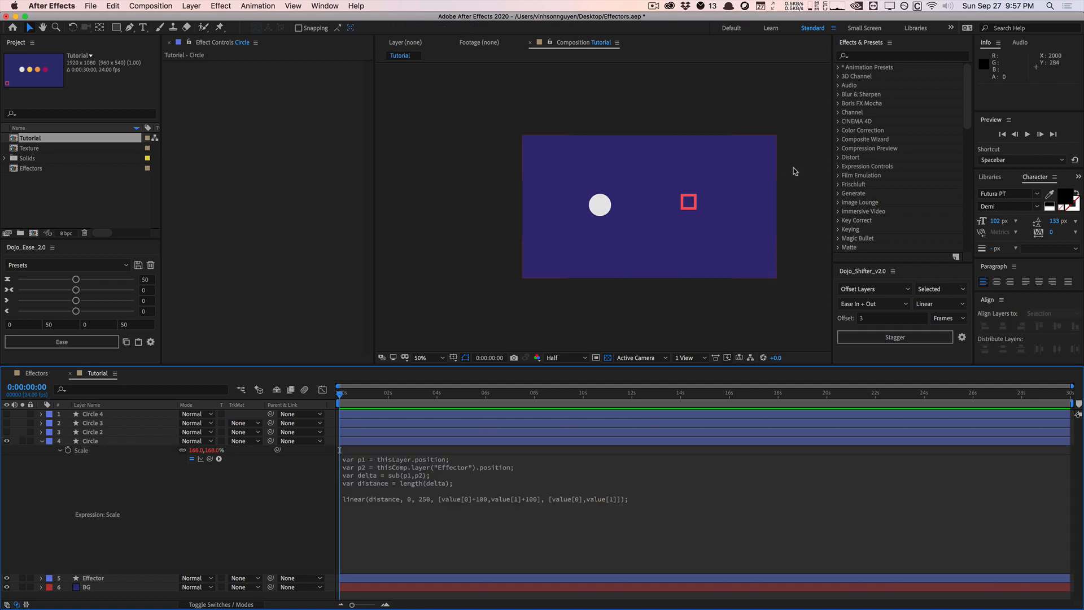
Test the Scale expression by moving the Effector past the circle to about 112, 496, and review the expression's first value array
drag(689, 204, 536, 201)
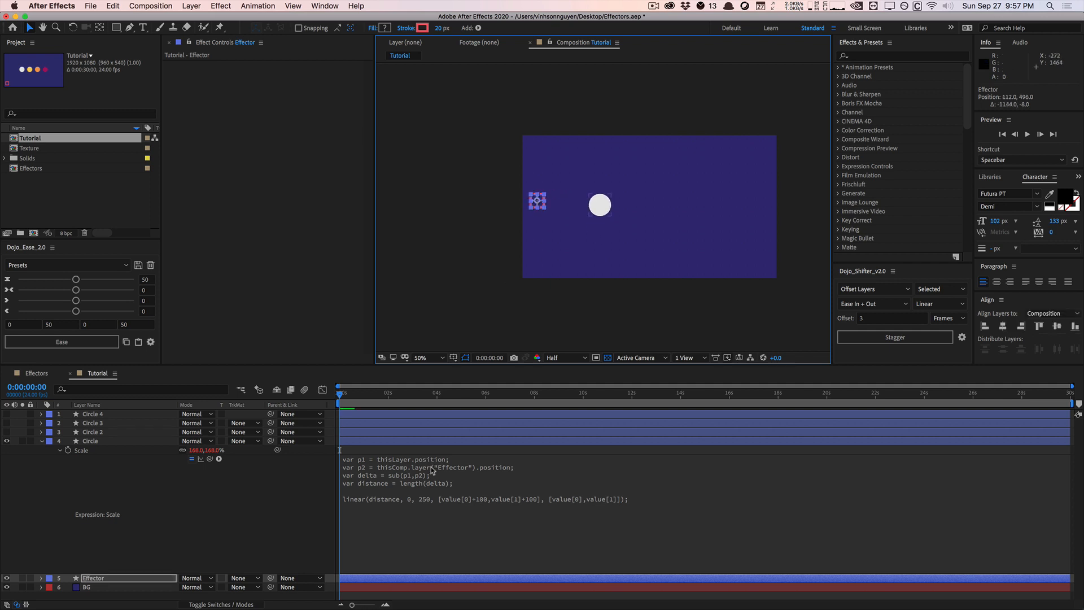
click(412, 485)
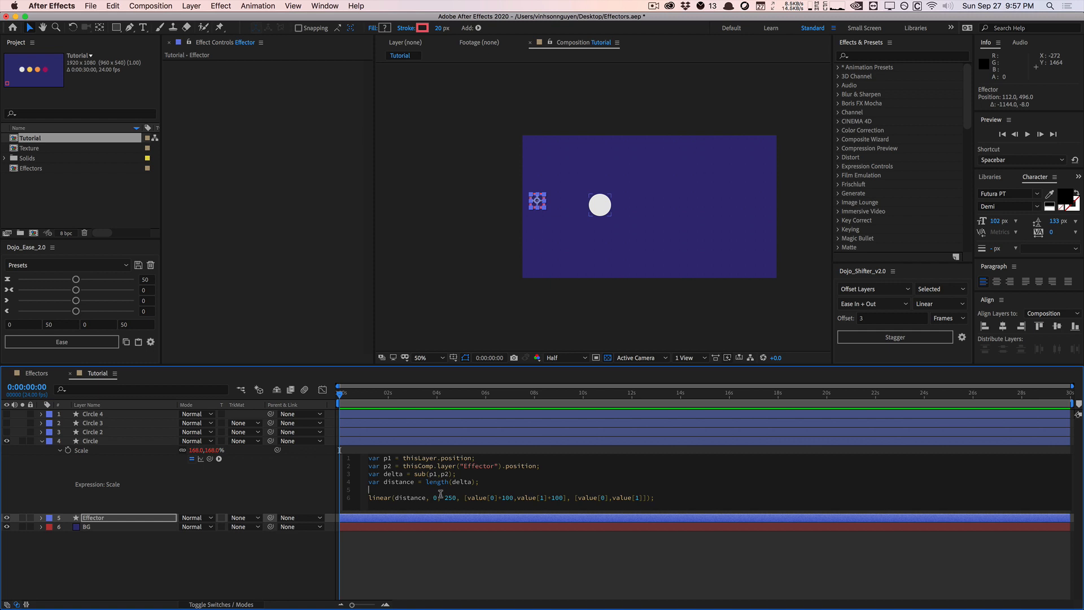
drag(463, 497, 566, 498)
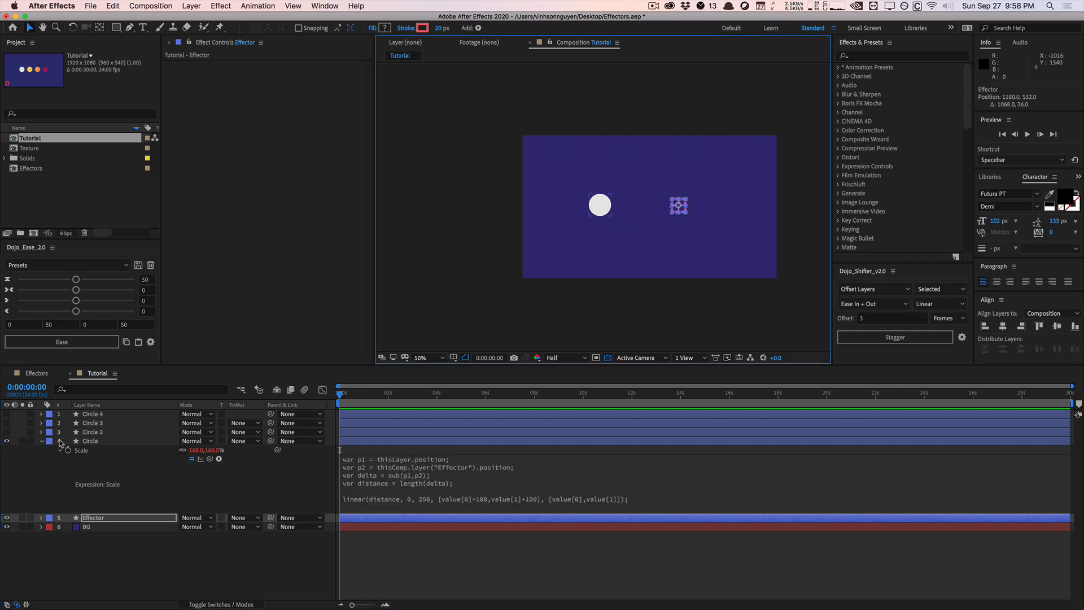
Apply a Gaussian Blur effect to the Circle layer
click(94, 441)
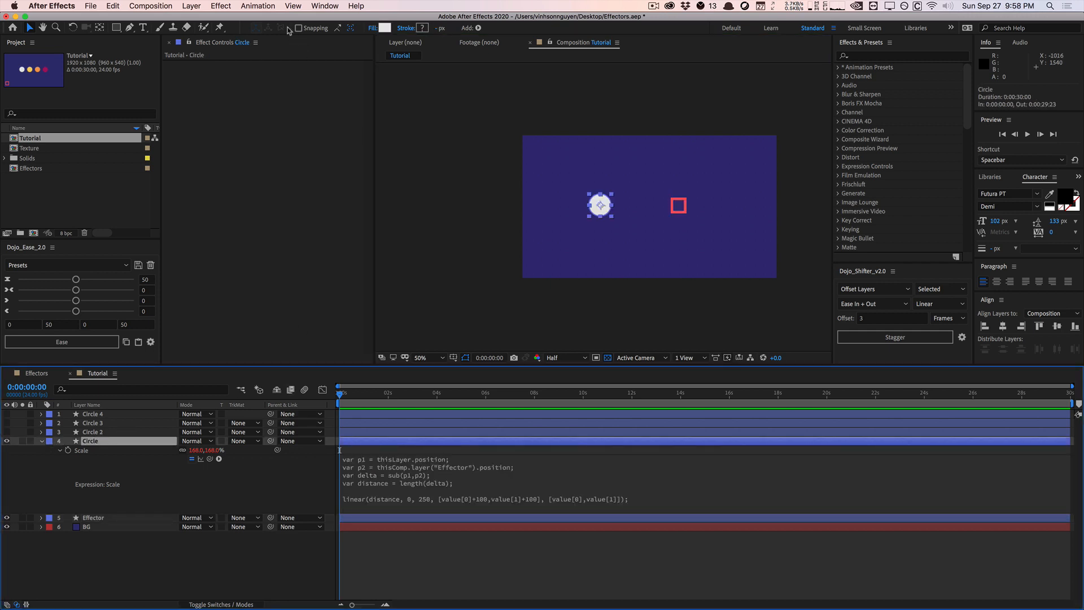
click(223, 5)
mouse_move(249, 76)
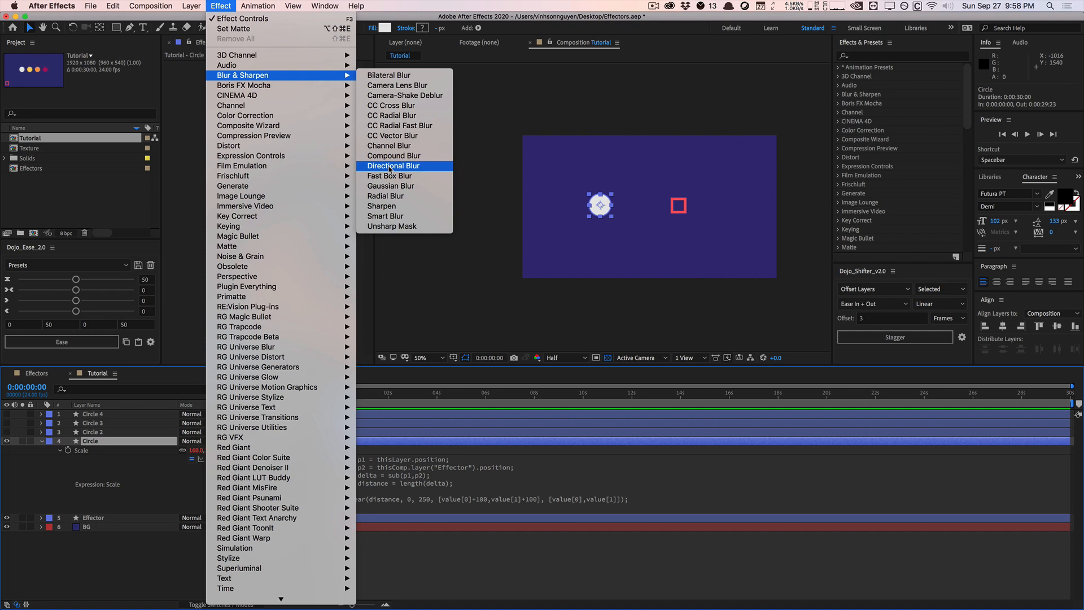
click(390, 186)
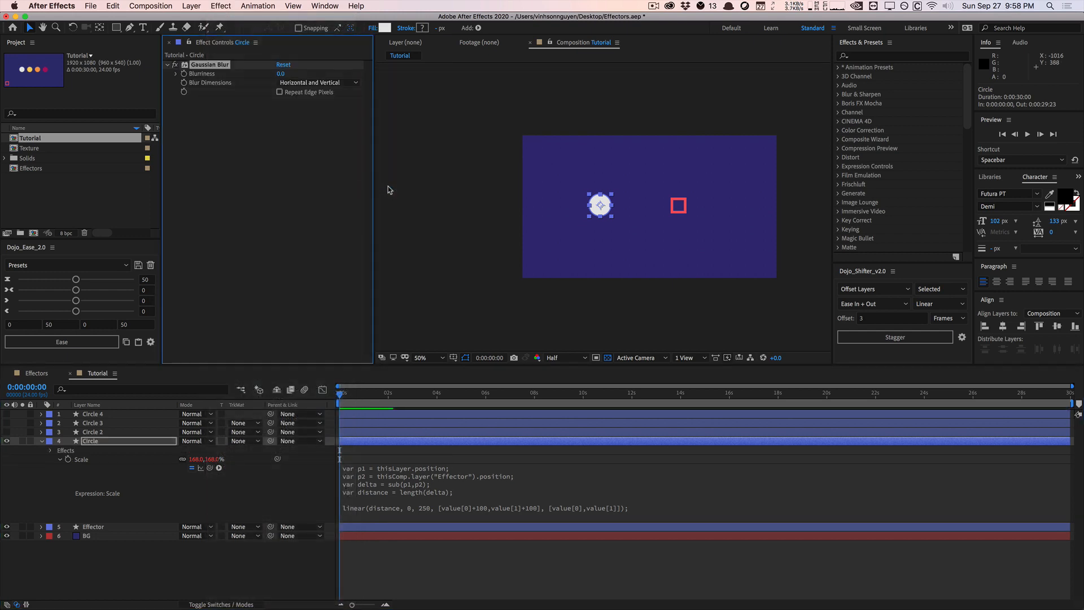
click(263, 146)
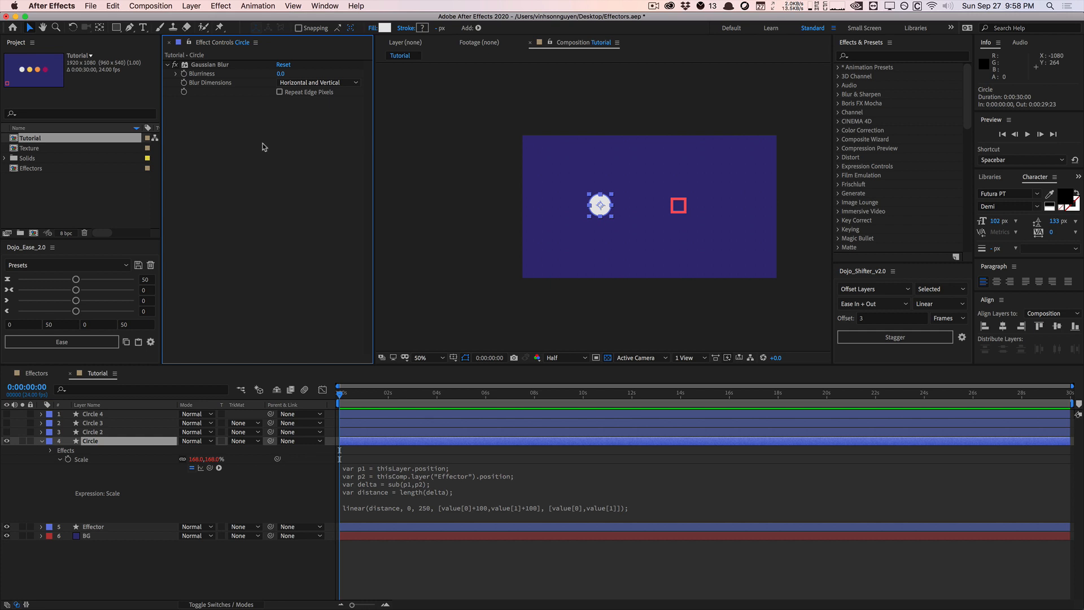
Add an expression to Blurriness with the copied distance code, replace its two value arrays with 500 and 0, and apply it
alt+click(183, 74)
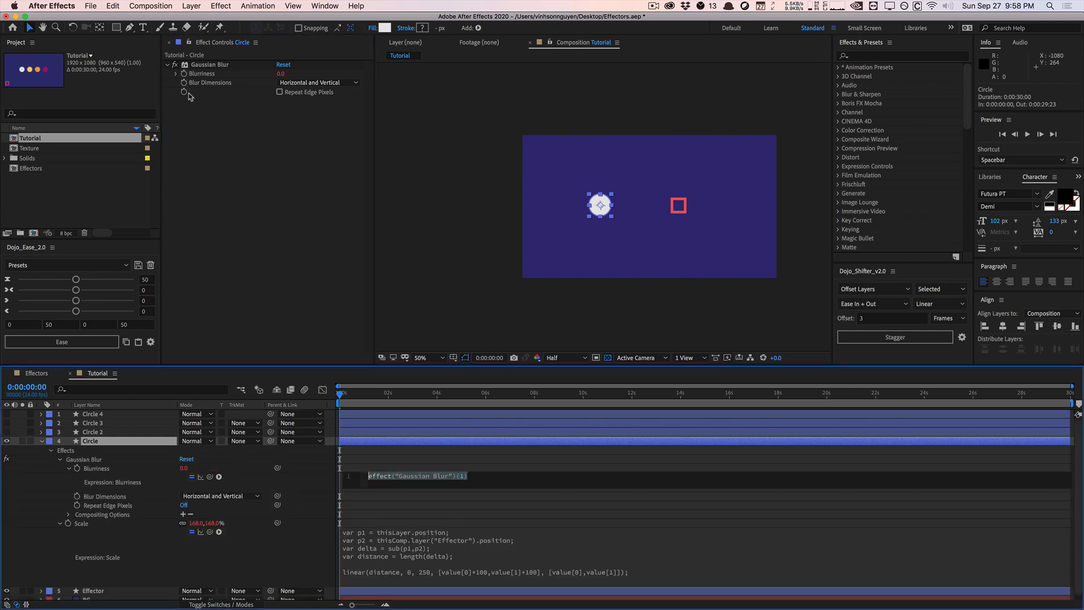
text(var p1 = thisLayer.position; var p2 = thisComp.layer("Effector").position; var delta = sub(p1,p2); var distance = length(delta);  linear(distance, 0, 250, [value[0],value[1]+200], [value[0],value[1]]);)
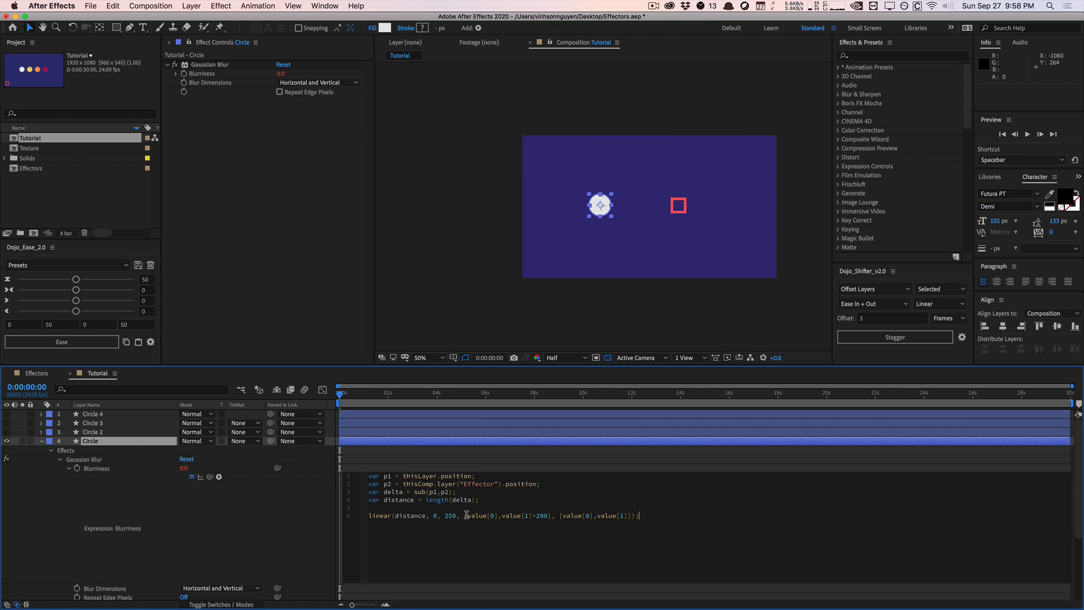
drag(465, 514, 548, 515)
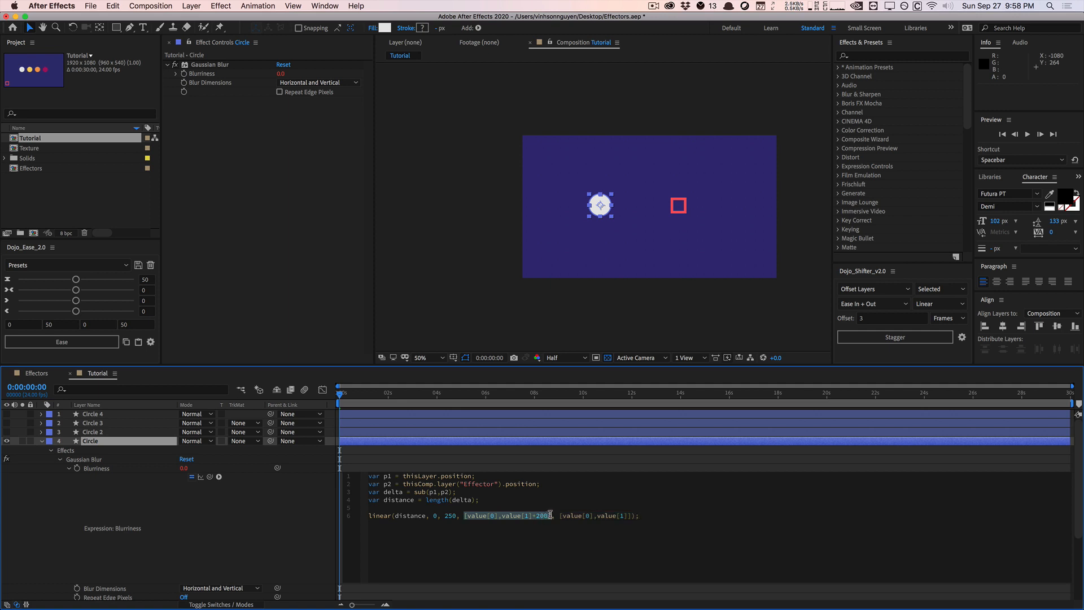
key(super+x)
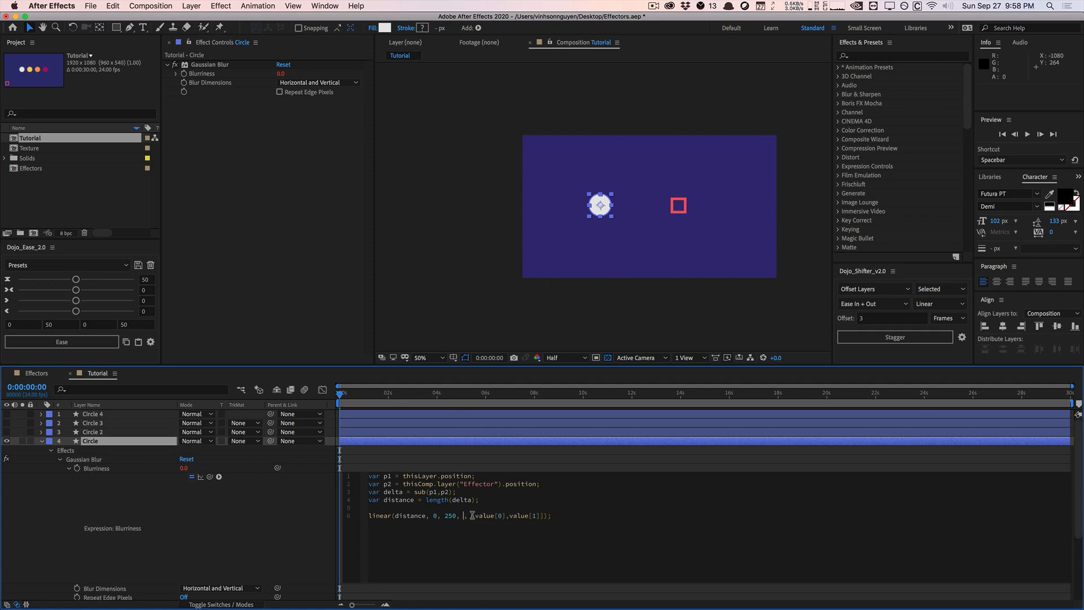
drag(472, 515, 544, 515)
key(BackSpace)
click(291, 537)
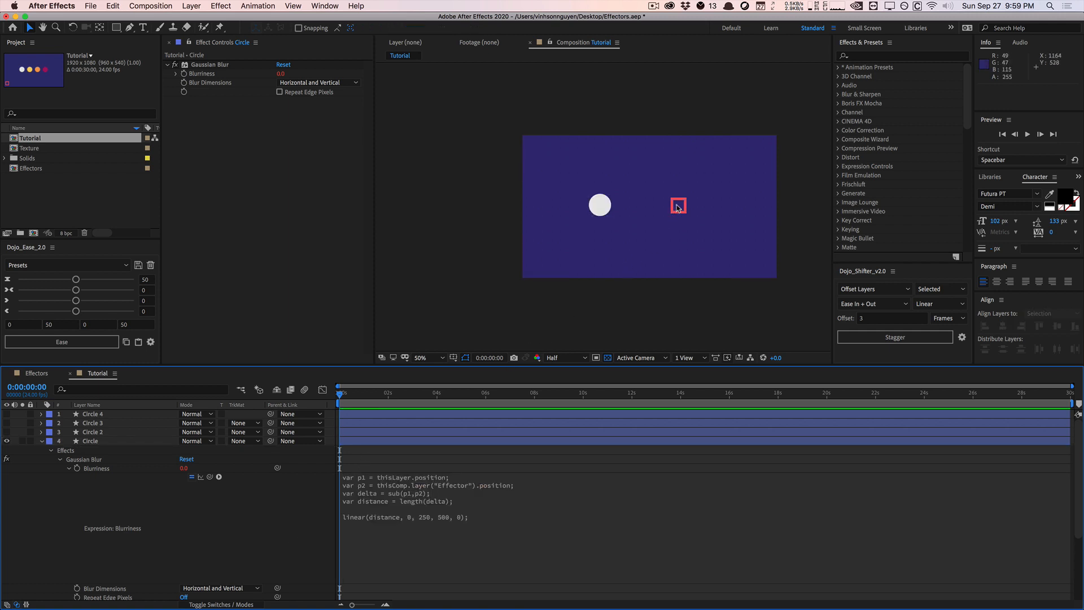
Test the Blurriness expression by moving the Effector around the circle, ending at about 1196, 528
drag(678, 207, 714, 208)
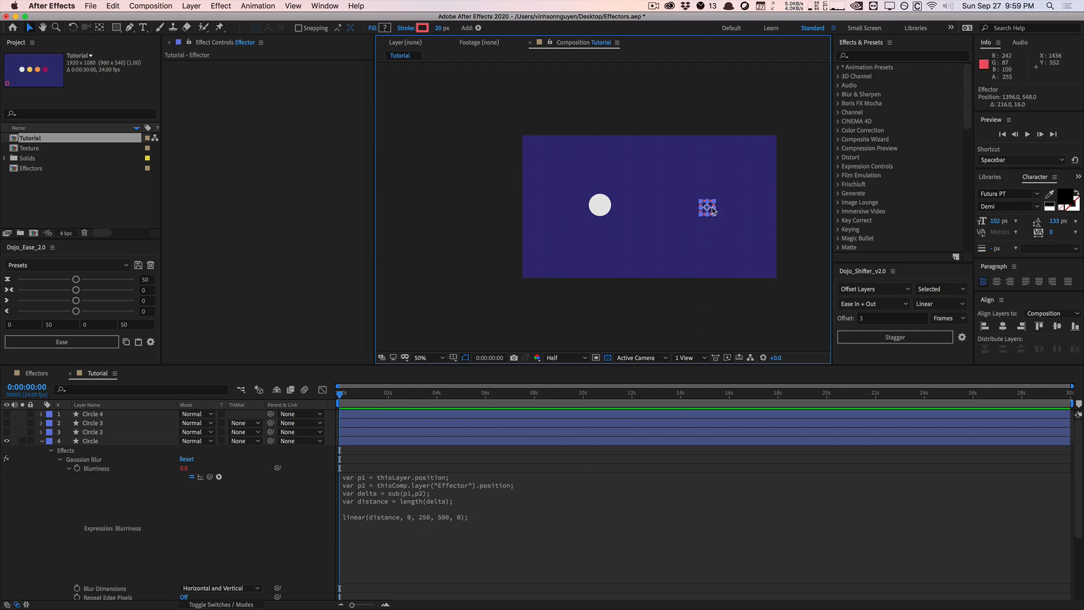
drag(706, 206, 682, 207)
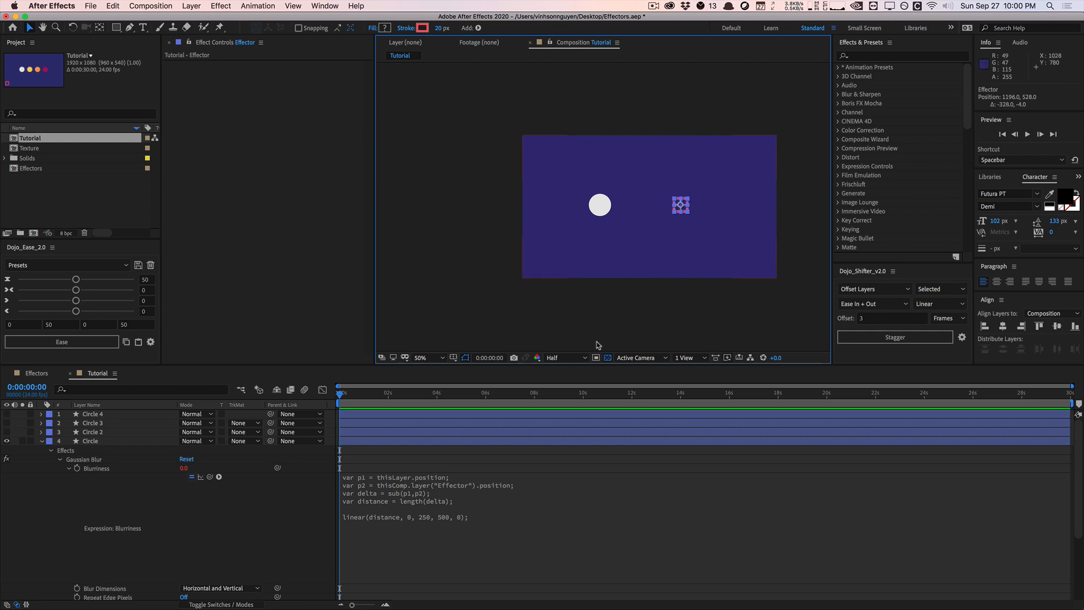
Replace linear with ease in the Blurriness expression, apply it, and test by moving the Effector to about 1308, 524
click(446, 516)
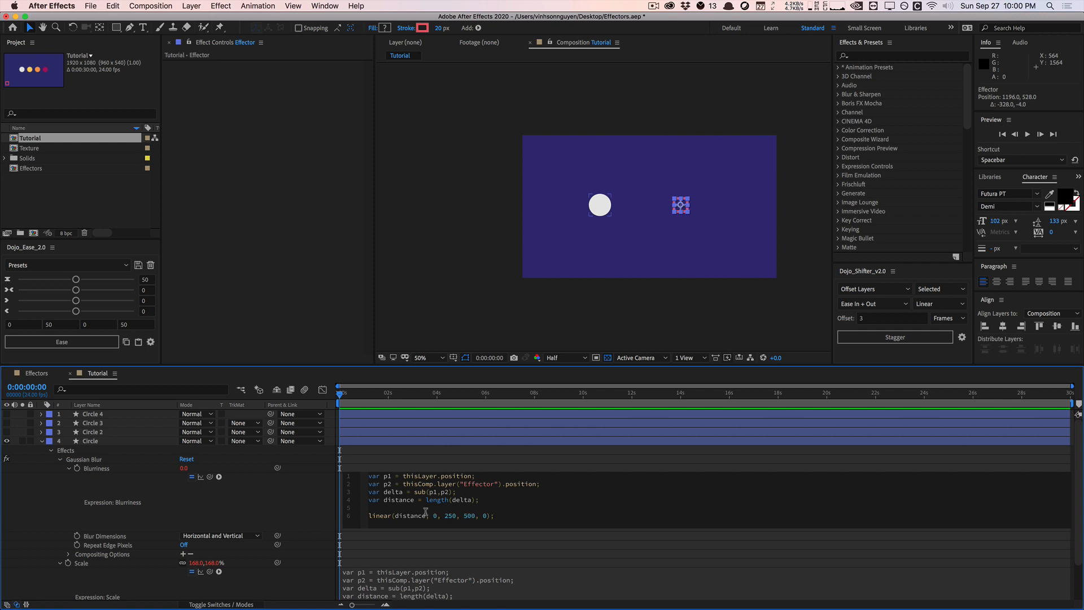
double_click(383, 516)
text(ease)
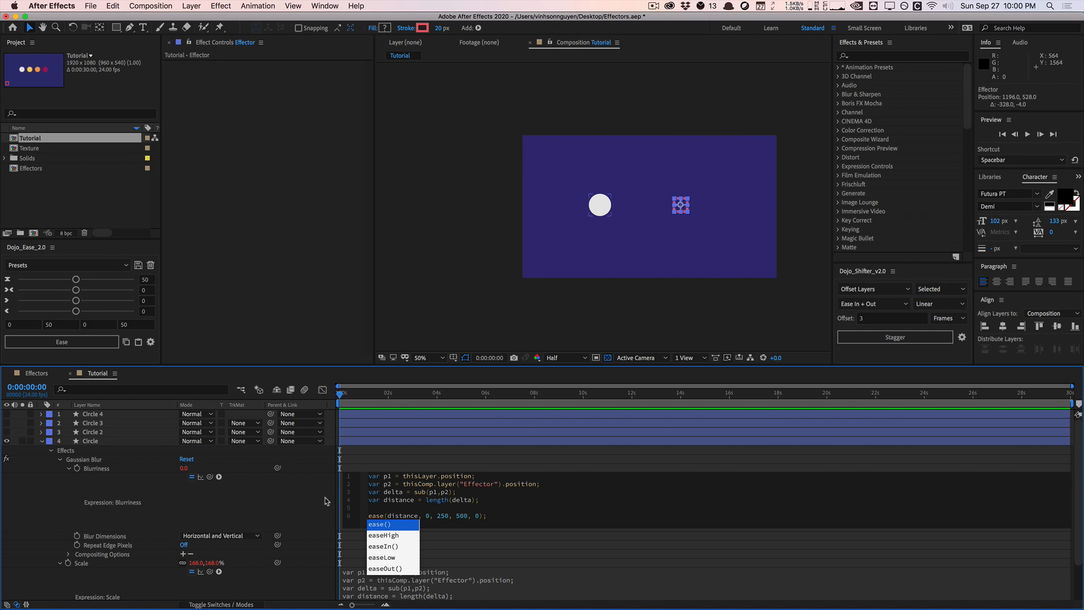
click(325, 501)
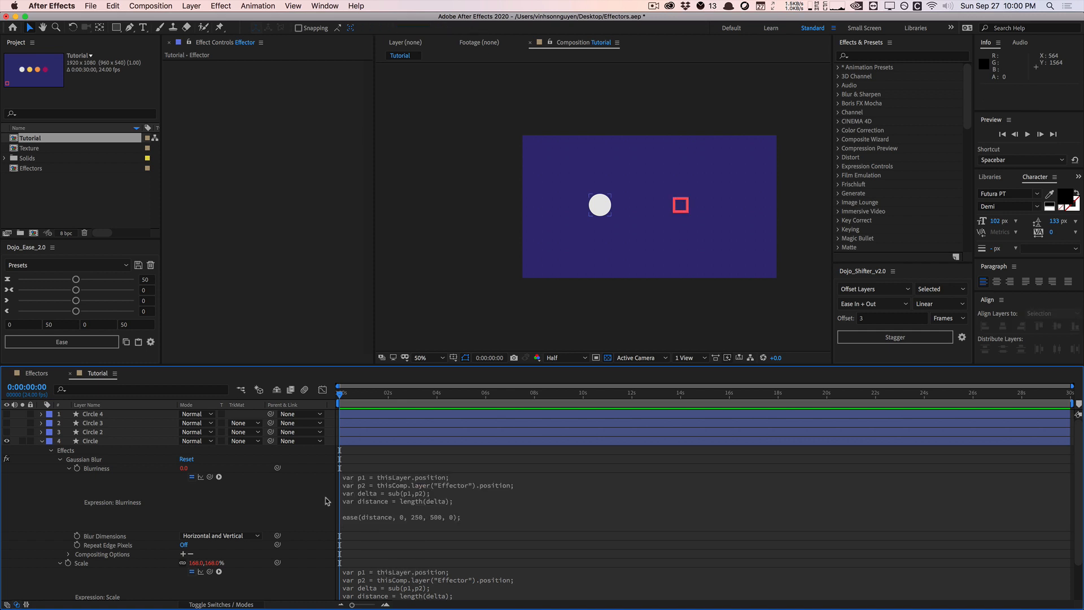
click(684, 208)
mouse_move(684, 207)
mouse_down()
mouse_move(717, 205)
mouse_move(697, 207)
mouse_up()
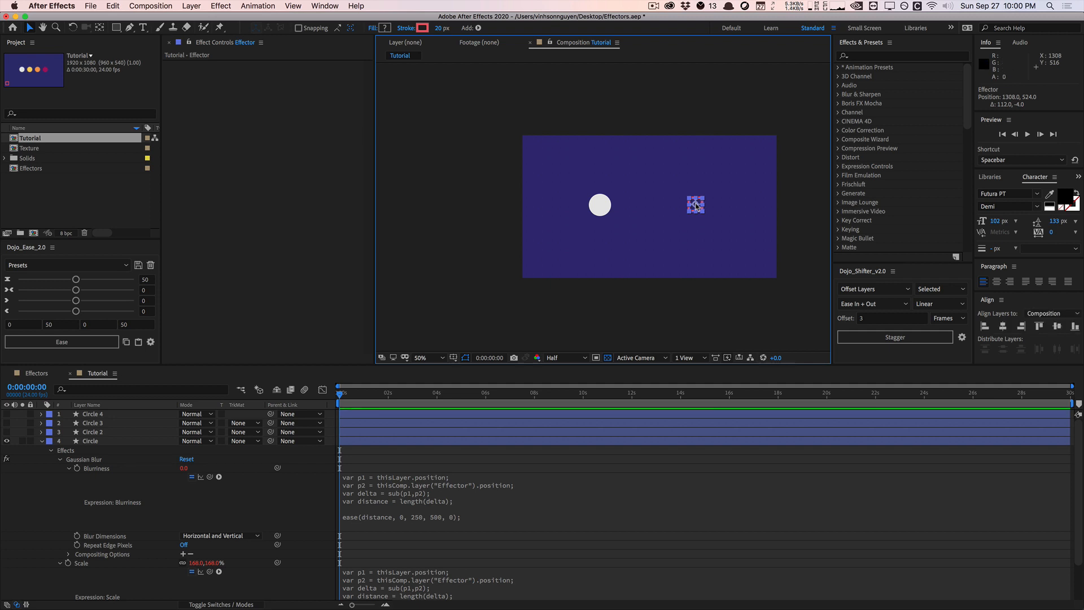
Move the Effector to 1096, 256, and test the Effectors composition by moving its Effector past the four circles and around the frame's corners
drag(697, 207, 667, 171)
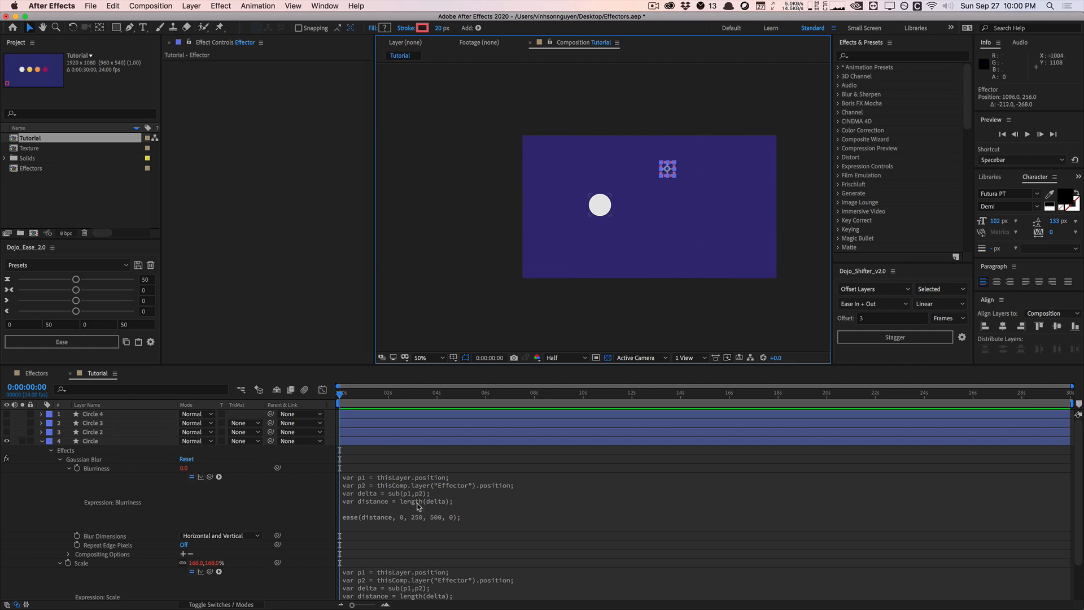
click(37, 373)
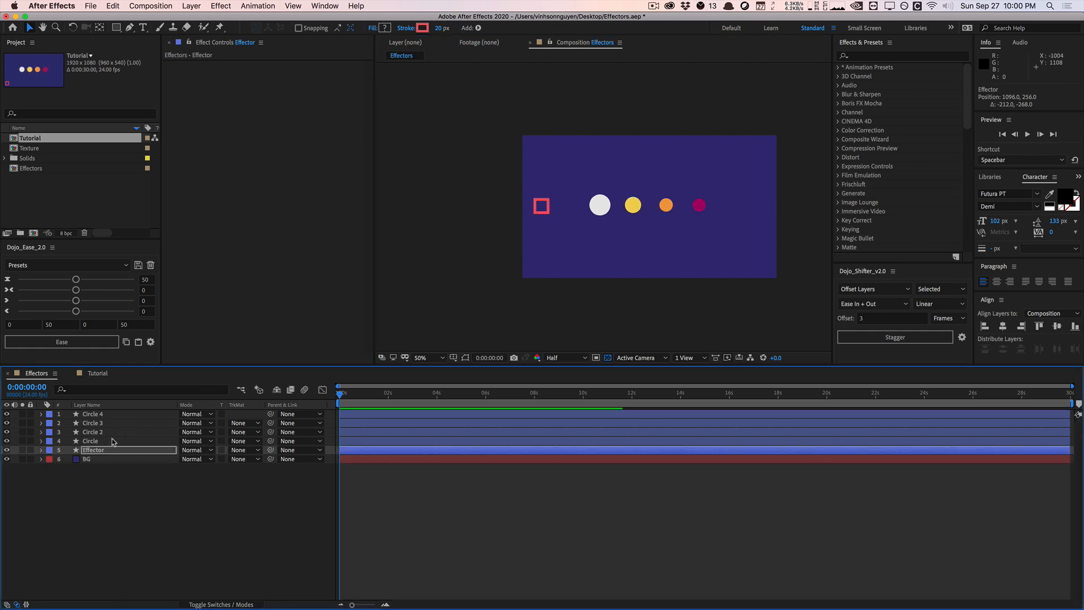
drag(541, 205, 759, 203)
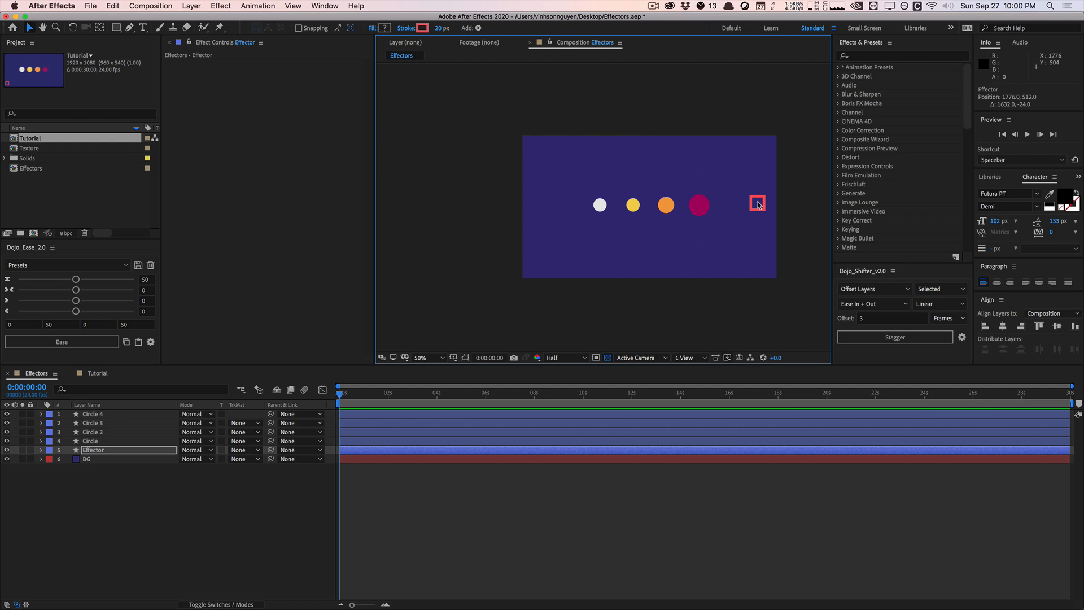
drag(758, 204, 763, 267)
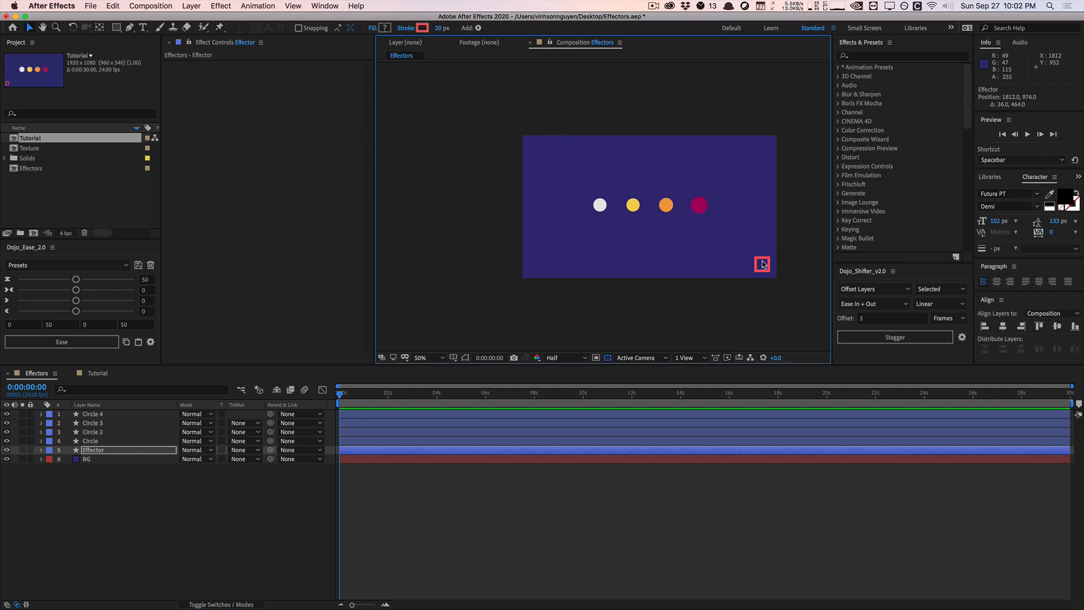
drag(762, 264, 537, 155)
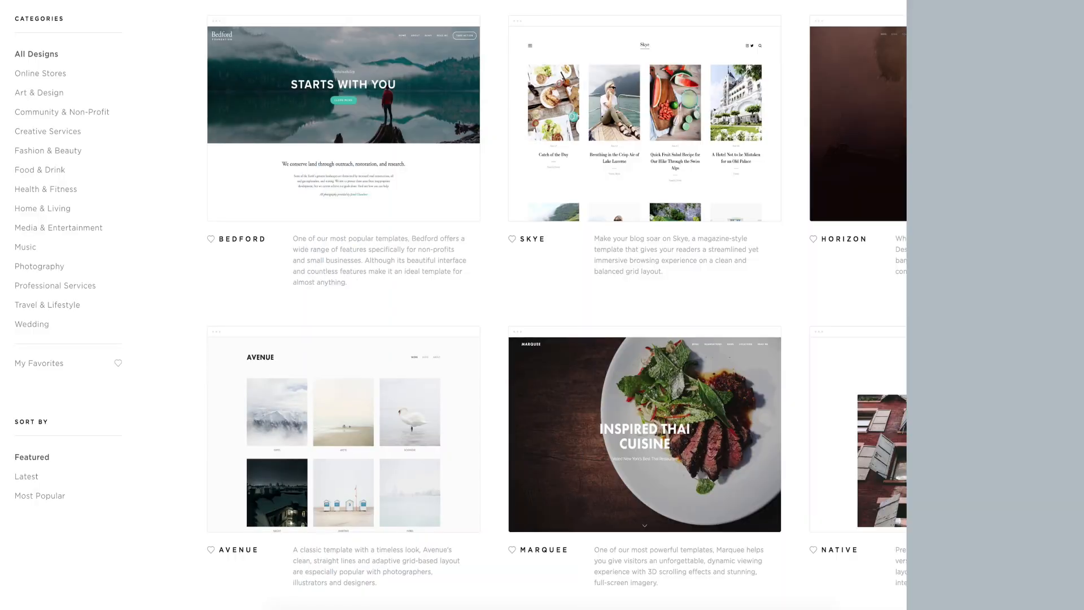
Browse the website template gallery by the Online Stores and Art & Design categories
click(18, 73)
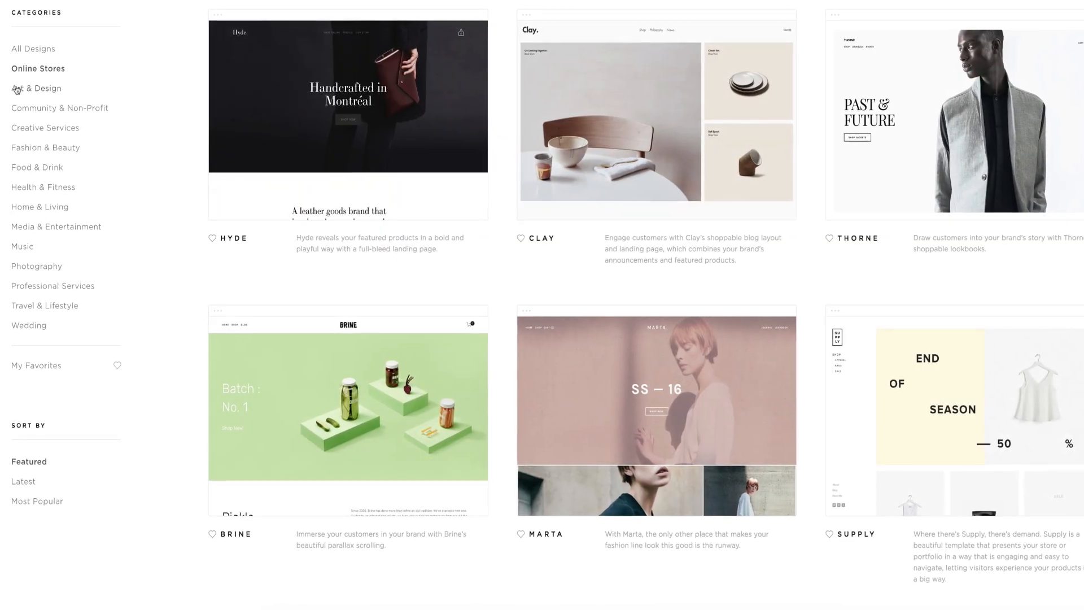
click(17, 88)
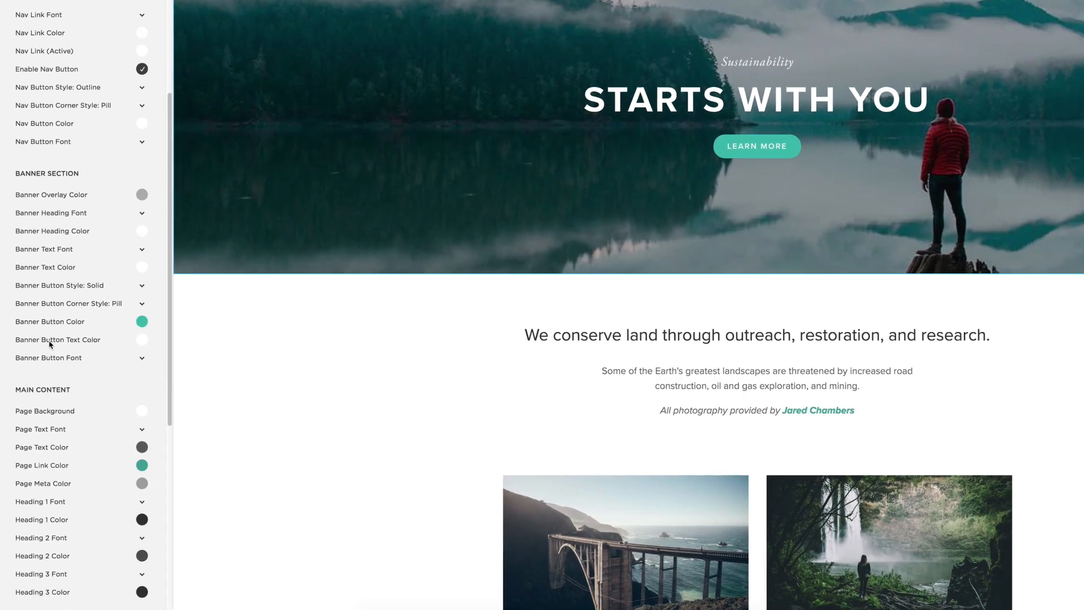
click(142, 323)
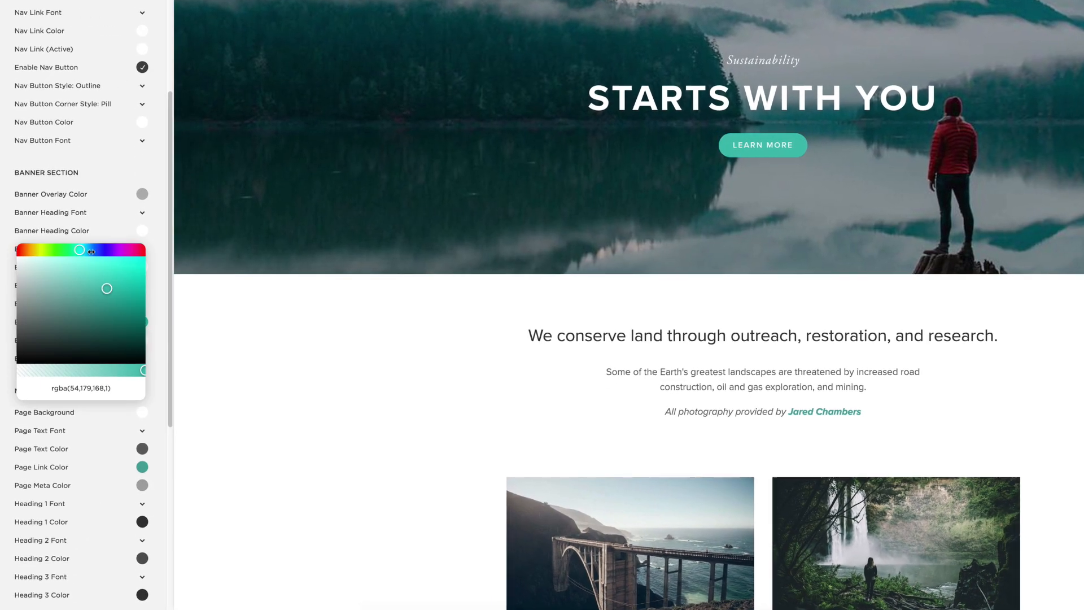
drag(77, 250, 25, 325)
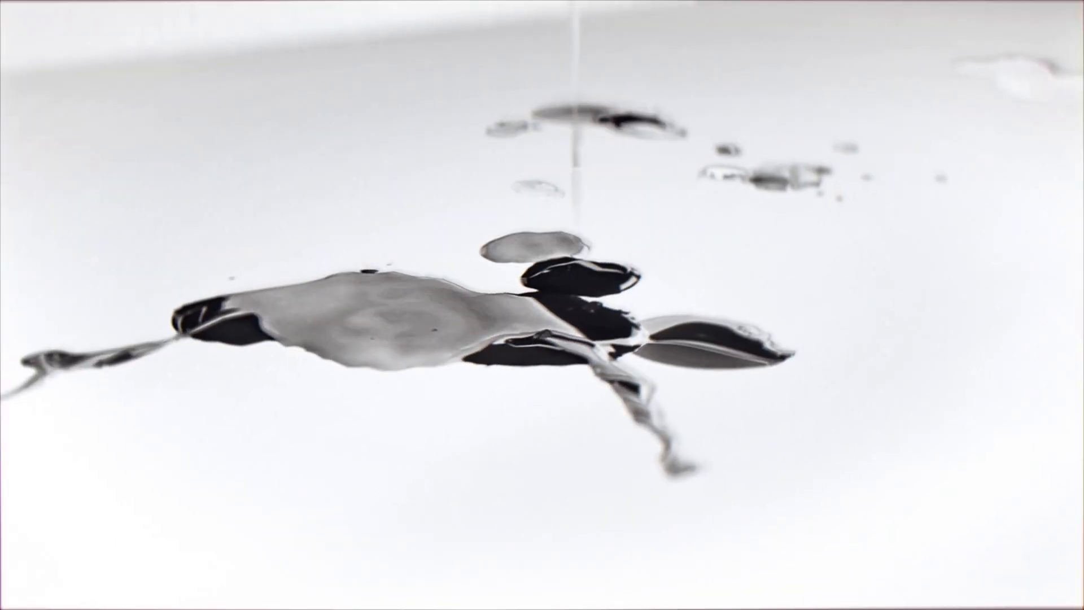